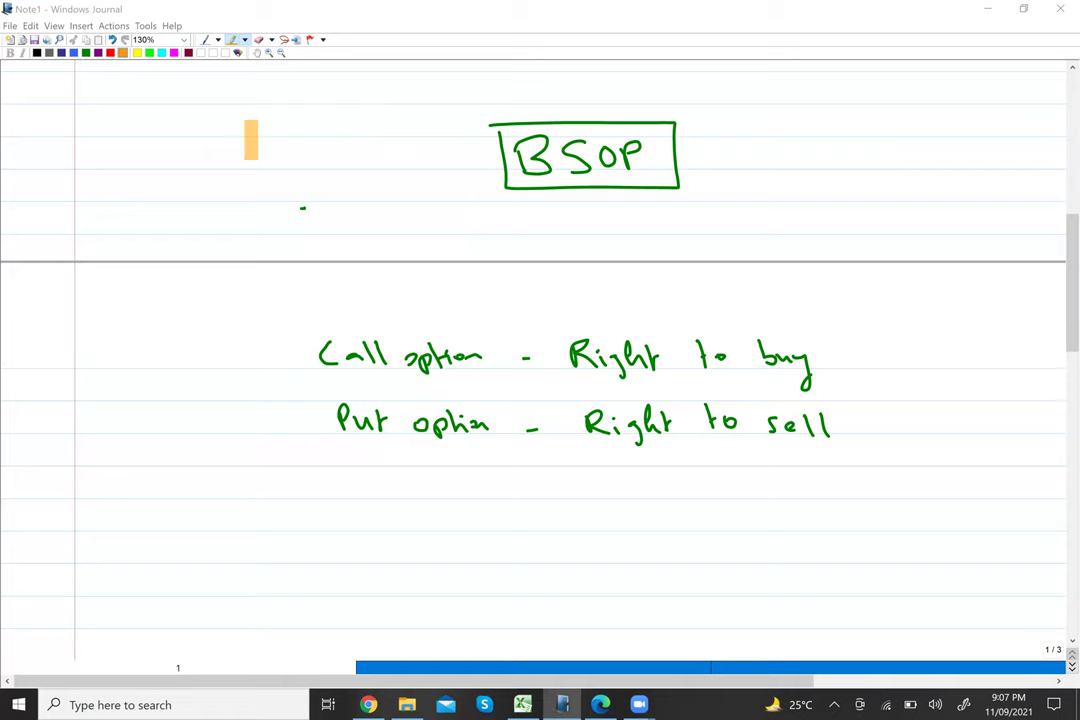
# Step: Bring the Journal note with the boxed BSOP heading and call/put definitions into focus
pyautogui.click(208, 38)
# Step: Handwrite '1000 shares of Co.X @ $300' in blue beneath the put option definition
pyautogui.click(208, 38)
pyautogui.moveTo(378, 569)
pyautogui.mouseDown()
pyautogui.moveTo(379, 592)
pyautogui.moveTo(400, 576)
pyautogui.moveTo(472, 592)
pyautogui.moveTo(598, 590)
pyautogui.moveTo(622, 625)
pyautogui.mouseUp()
pyautogui.moveTo(678, 578)
pyautogui.mouseDown()
pyautogui.moveTo(674, 598)
pyautogui.moveTo(690, 588)
pyautogui.mouseUp()
pyautogui.moveTo(717, 591); pyautogui.dragTo(748, 603)
pyautogui.moveTo(746, 574); pyautogui.dragTo(722, 603)
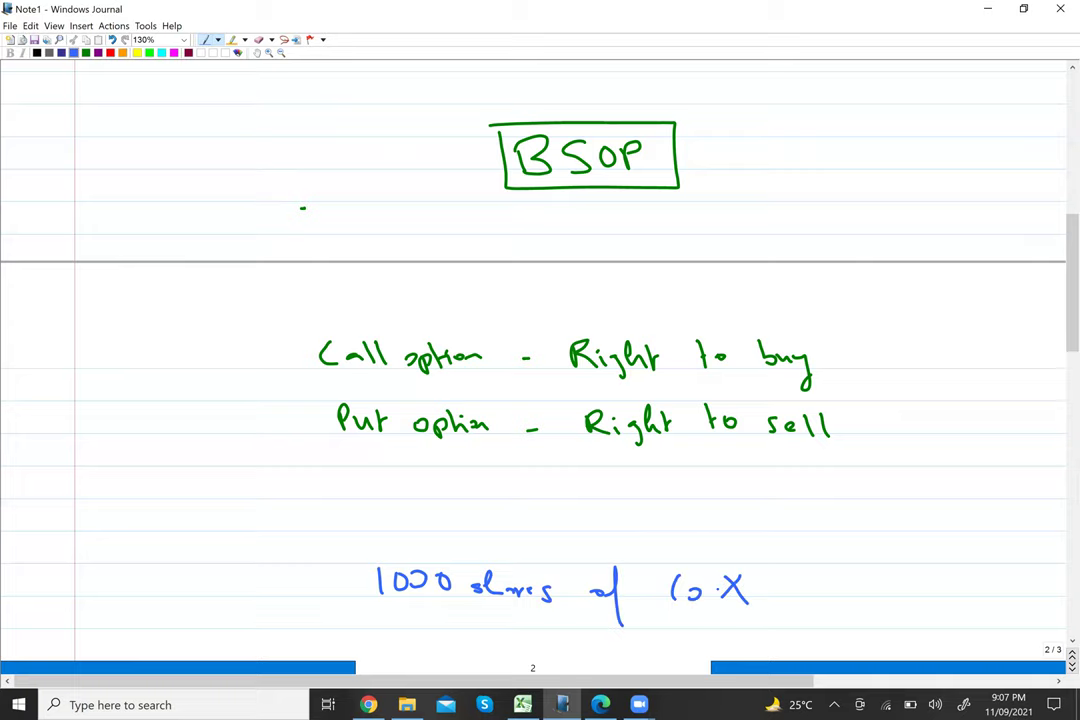
pyautogui.scroll(-1, 581, 588)
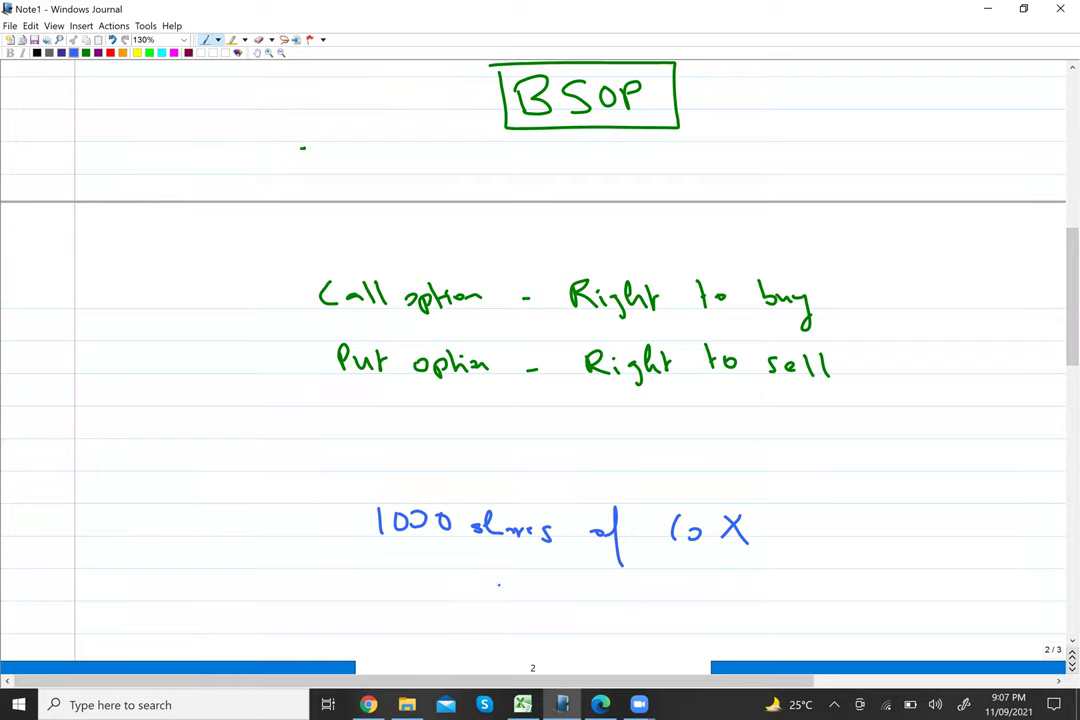
pyautogui.moveTo(500, 582)
pyautogui.mouseDown()
pyautogui.moveTo(506, 598)
pyautogui.moveTo(542, 602)
pyautogui.moveTo(611, 585)
pyautogui.mouseUp()
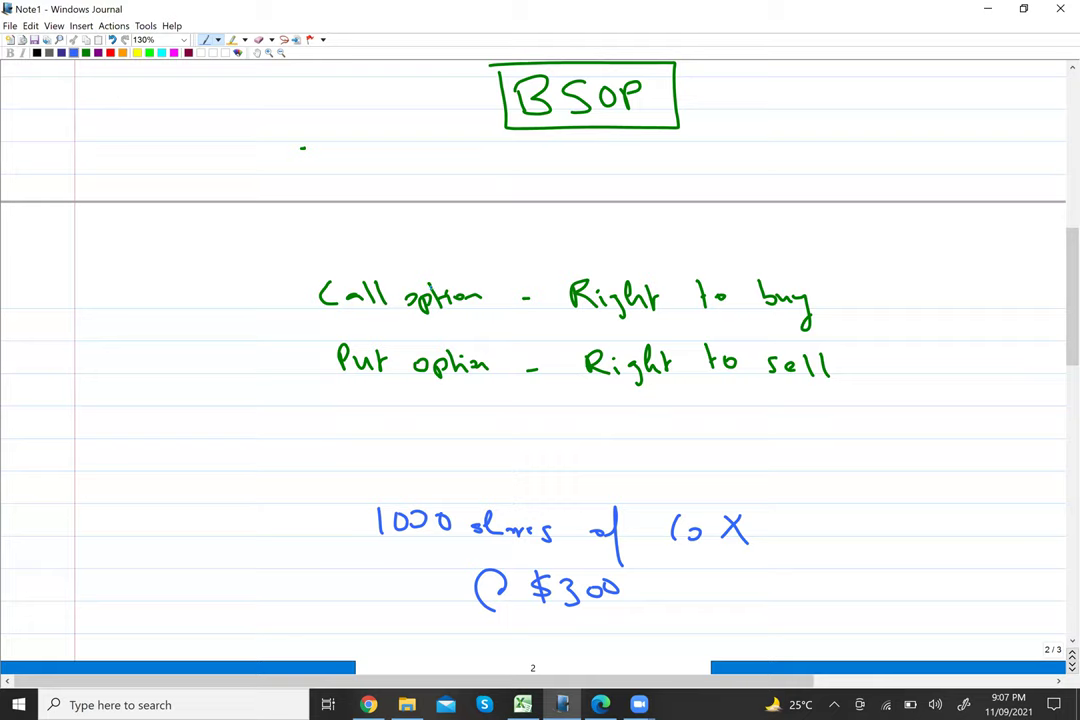
pyautogui.click(232, 39)
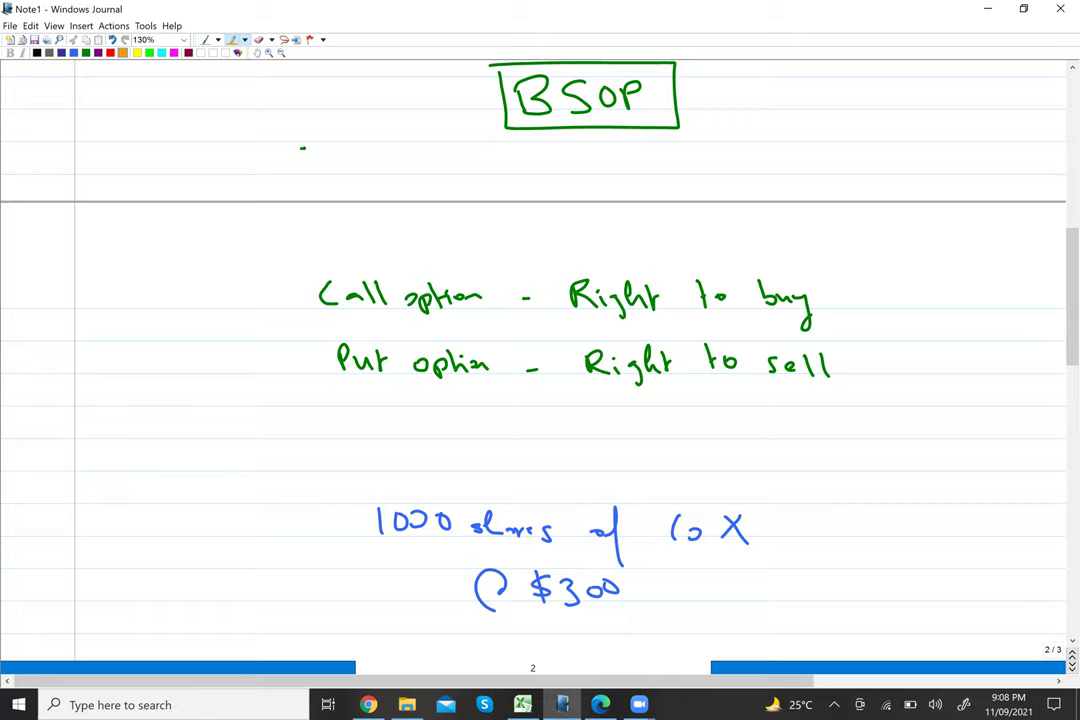
# Step: Handwrite '100 dollar @ 125' in blue pen below the @ $300 line
pyautogui.scroll(-2, 913, 425)
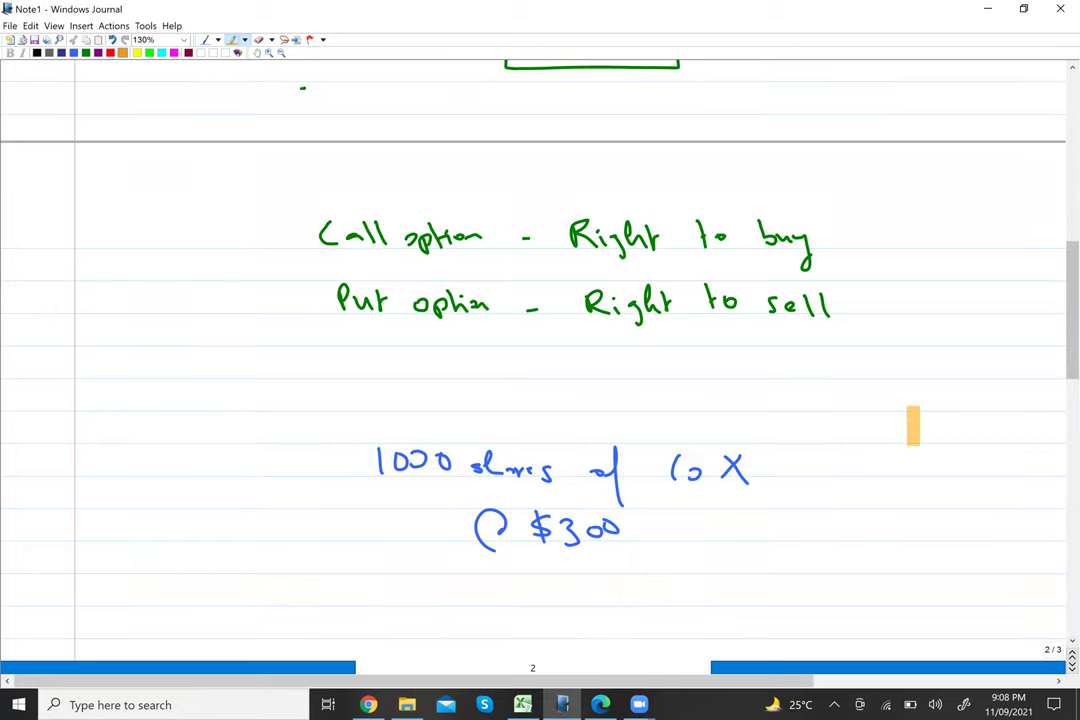
pyautogui.hotkey('ctrl', 'shift', 'p')
pyautogui.moveTo(444, 611)
pyautogui.mouseDown()
pyautogui.moveTo(443, 634)
pyautogui.moveTo(461, 615)
pyautogui.moveTo(482, 615)
pyautogui.mouseUp()
pyautogui.moveTo(525, 614)
pyautogui.mouseDown()
pyautogui.moveTo(516, 628)
pyautogui.moveTo(530, 626)
pyautogui.mouseUp()
pyautogui.moveTo(540, 621)
pyautogui.mouseDown()
pyautogui.moveTo(651, 632)
pyautogui.moveTo(686, 622)
pyautogui.moveTo(686, 636)
pyautogui.mouseUp()
pyautogui.moveTo(706, 614); pyautogui.dragTo(729, 636)
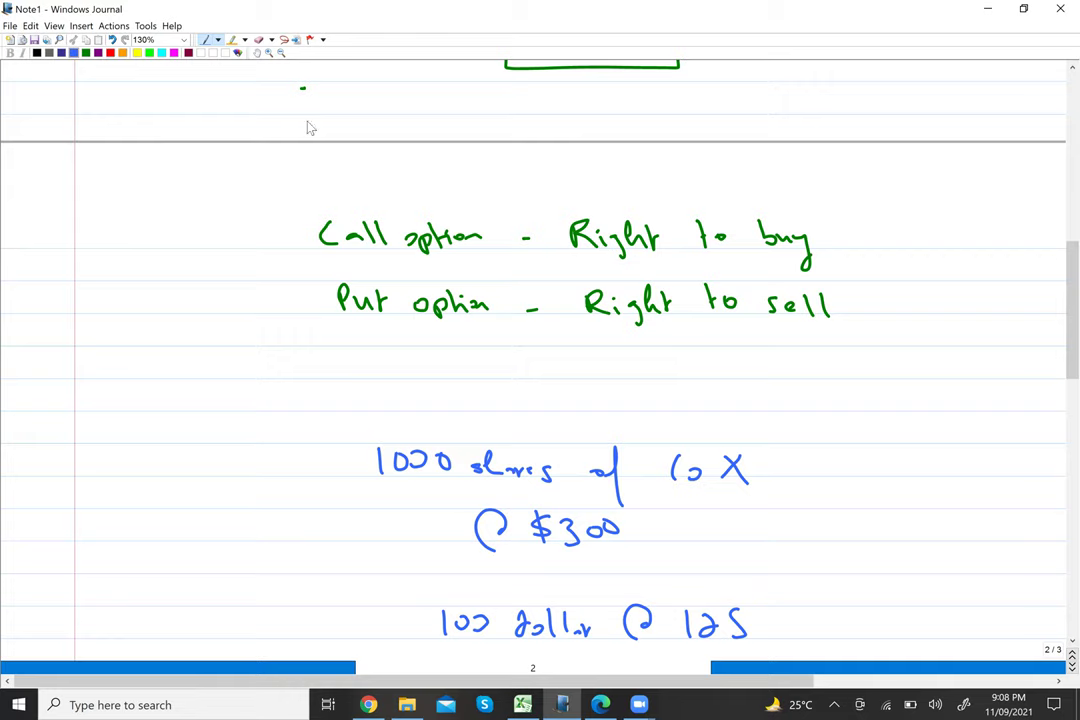
pyautogui.click(232, 40)
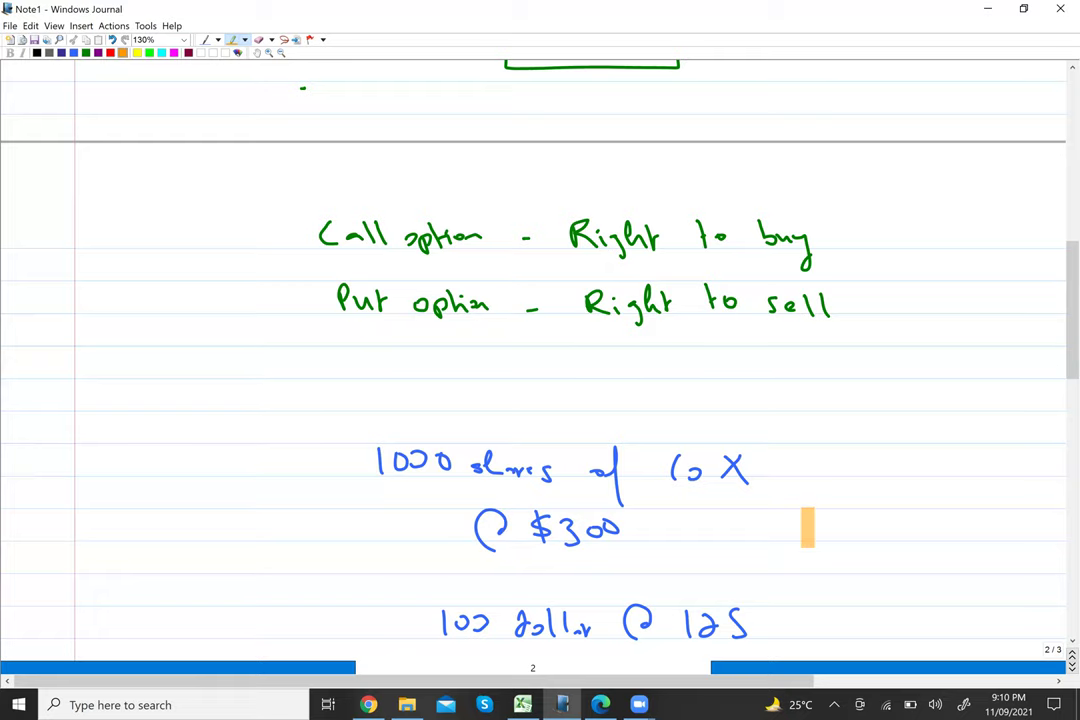
# Step: Write 330 in blue to the right of @ $300 and circle it
pyautogui.click(73, 52)
pyautogui.moveTo(782, 558)
pyautogui.mouseDown()
pyautogui.moveTo(785, 587)
pyautogui.moveTo(820, 573)
pyautogui.moveTo(808, 588)
pyautogui.mouseUp()
pyautogui.moveTo(846, 562); pyautogui.dragTo(850, 576)
pyautogui.moveTo(790, 516); pyautogui.dragTo(875, 515)
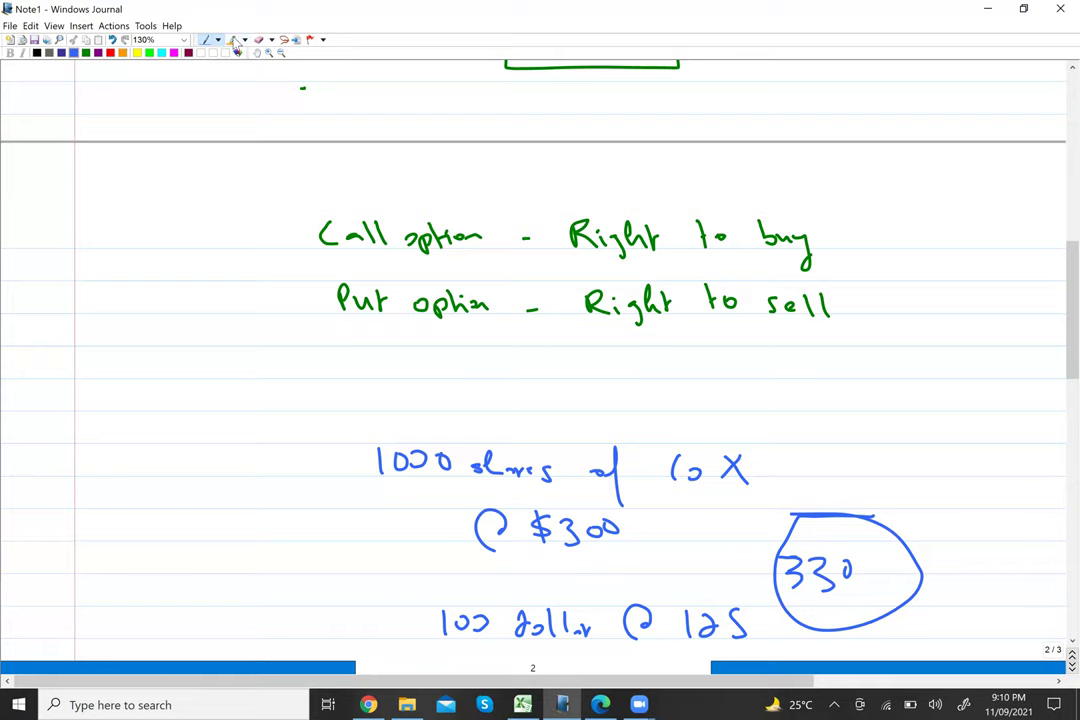
pyautogui.click(234, 42)
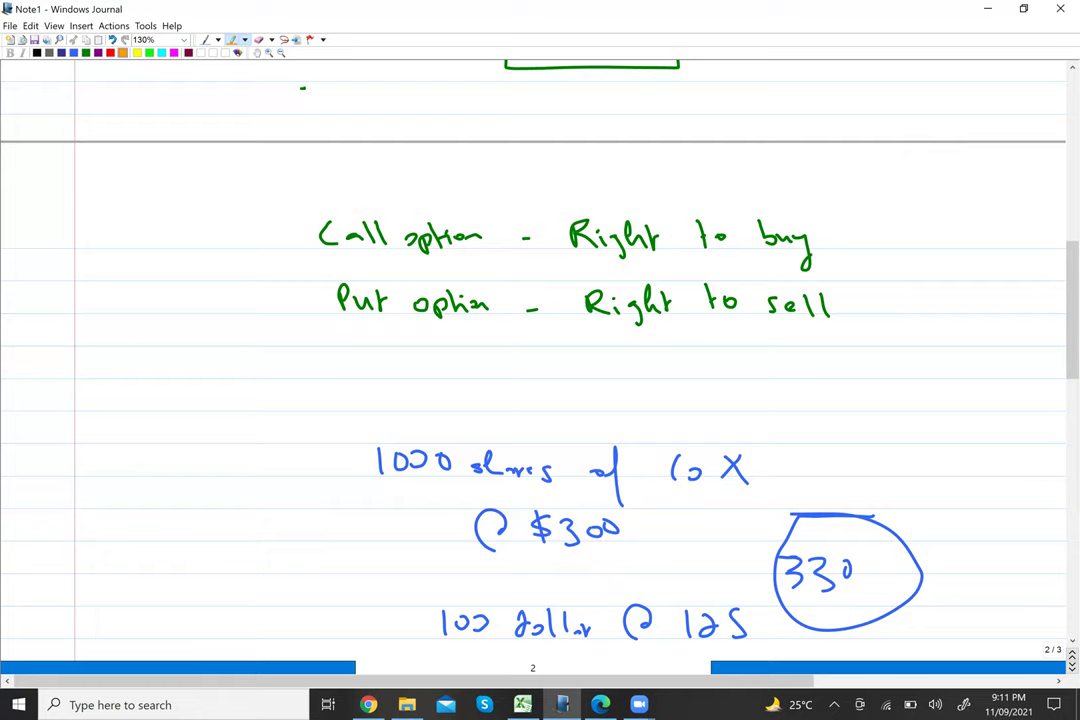
# Step: Undo a stray highlight on 330, then highlight the 1 of 10 X
pyautogui.moveTo(834, 562); pyautogui.dragTo(834, 596)
pyautogui.hotkey('ctrl', 'z')
pyautogui.moveTo(682, 456); pyautogui.dragTo(683, 500)
# Step: Write a circled 290 in blue beside the circled 330
pyautogui.click(205, 39)
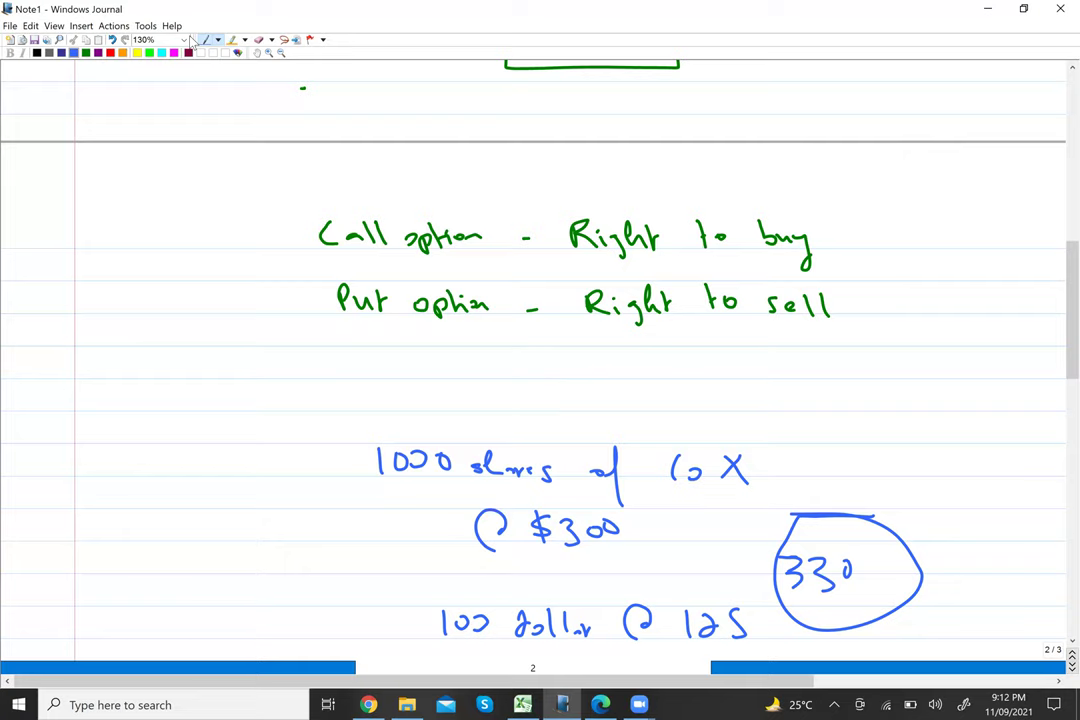
pyautogui.moveTo(926, 621)
pyautogui.mouseDown()
pyautogui.moveTo(941, 640)
pyautogui.moveTo(960, 641)
pyautogui.moveTo(983, 619)
pyautogui.moveTo(892, 639)
pyautogui.moveTo(985, 578)
pyautogui.mouseUp()
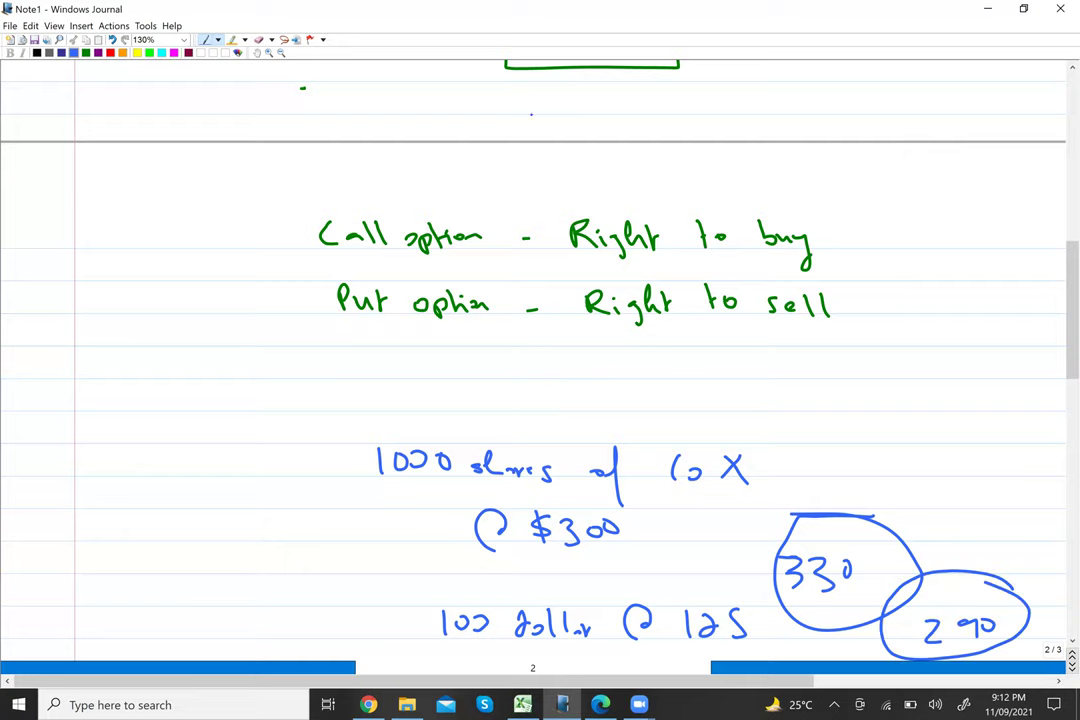
pyautogui.click(234, 41)
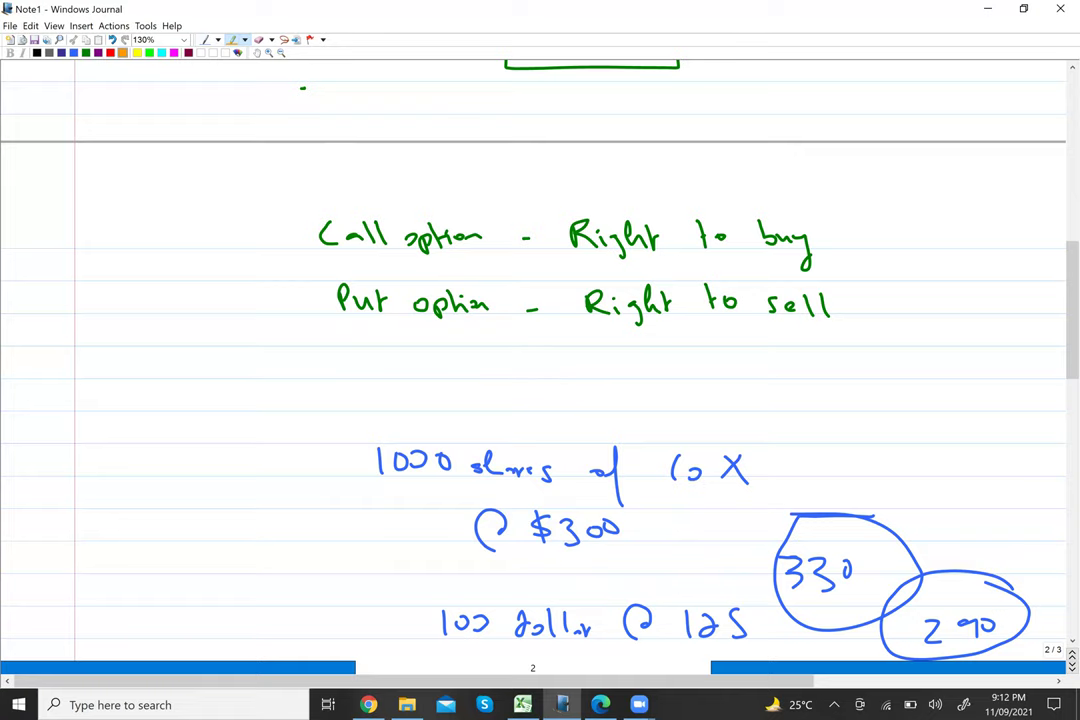
# Step: Mark the 2 in 125 with orange highlighter strokes
pyautogui.click(710, 610)
pyautogui.click(710, 620)
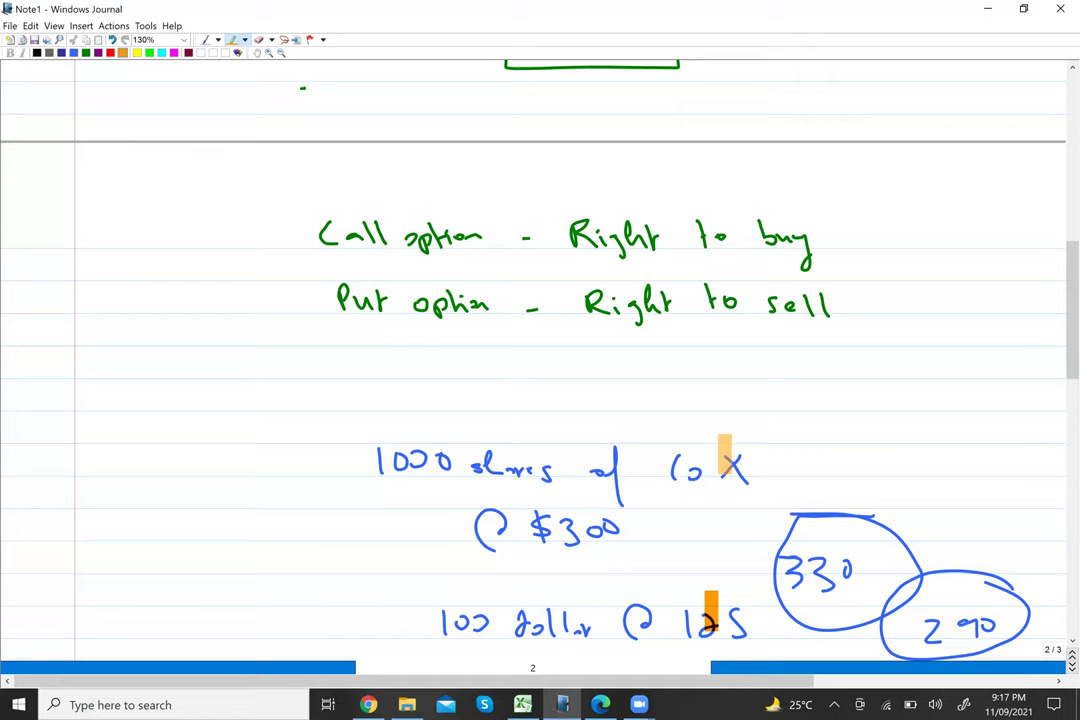
# Step: Scroll to page 3 and shift right so the whole Functions/Command table shows
pyautogui.scroll(-3, 724, 448)
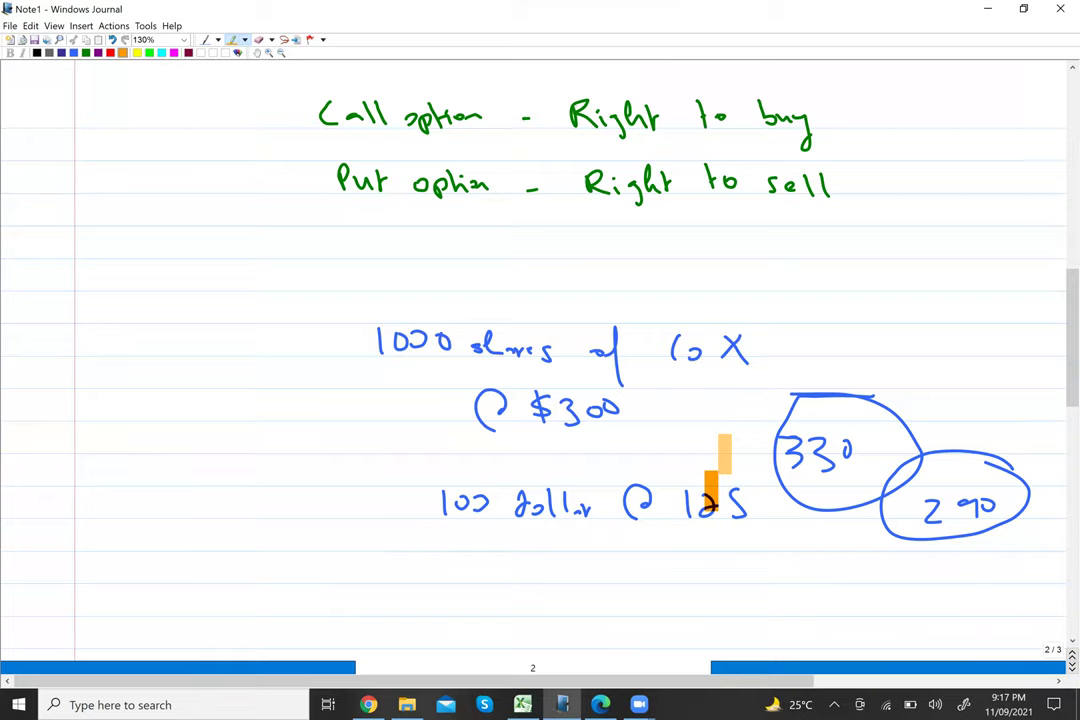
pyautogui.scroll(-12, 724, 452)
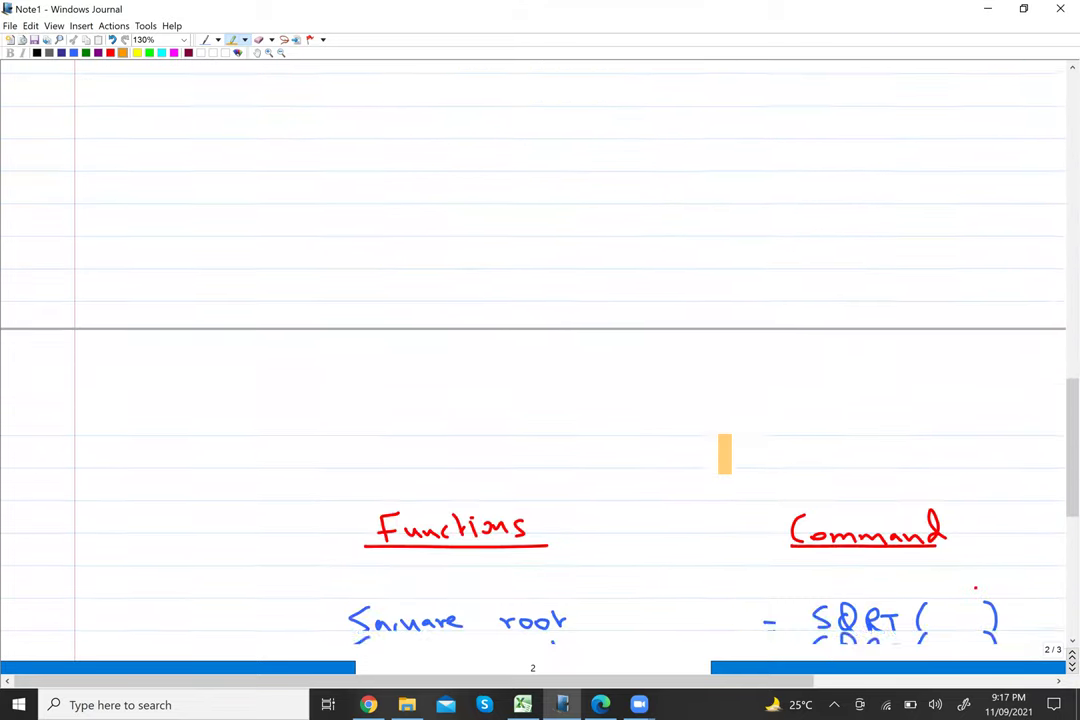
pyautogui.scroll(-10, 724, 453)
pyautogui.scroll(2, 795, 558)
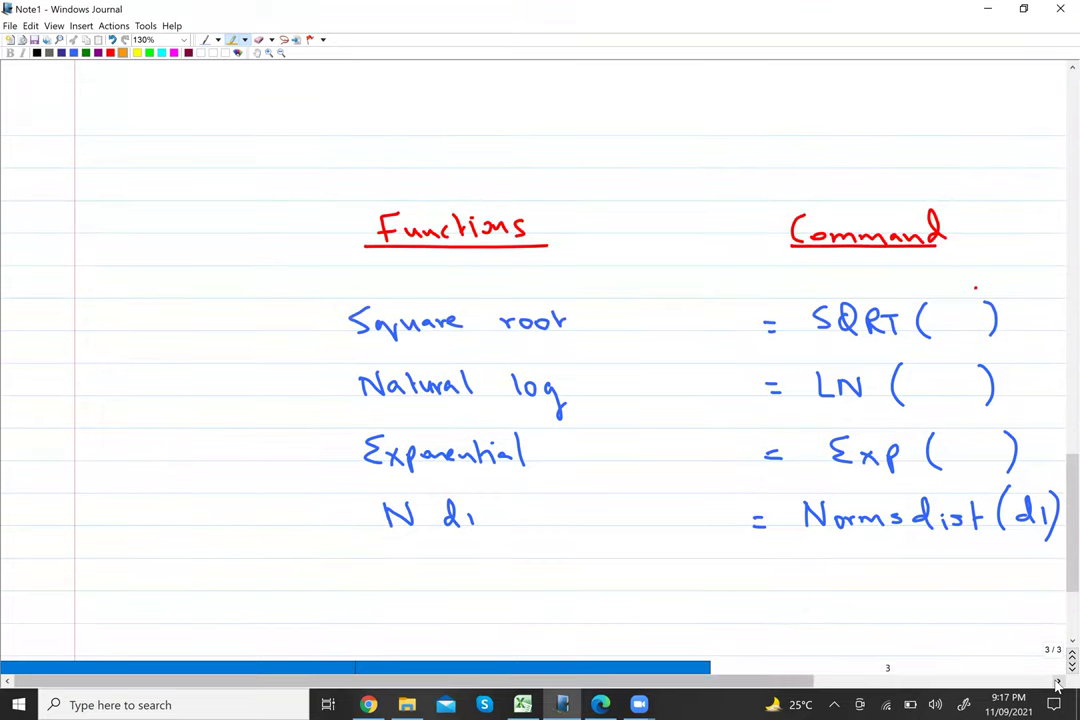
pyautogui.click(1057, 683)
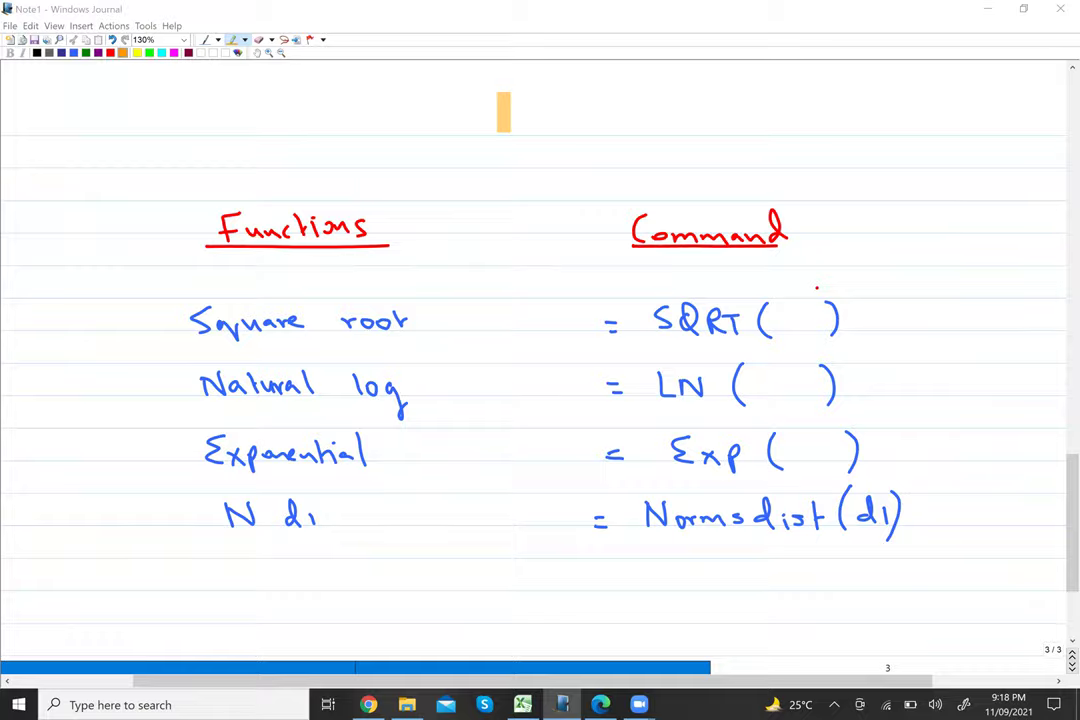
# Step: Switch from Windows Journal to the Excel BSOP workbook with Alt+Tab
pyautogui.hotkey('alt', 'Tab')
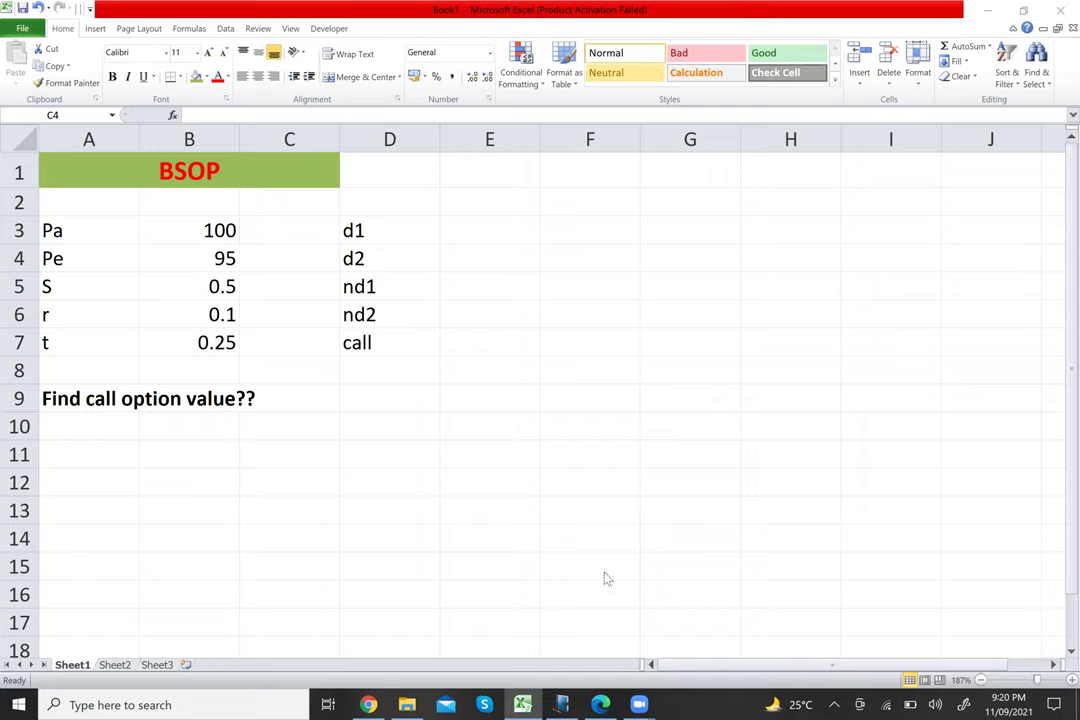
pyautogui.click(603, 704)
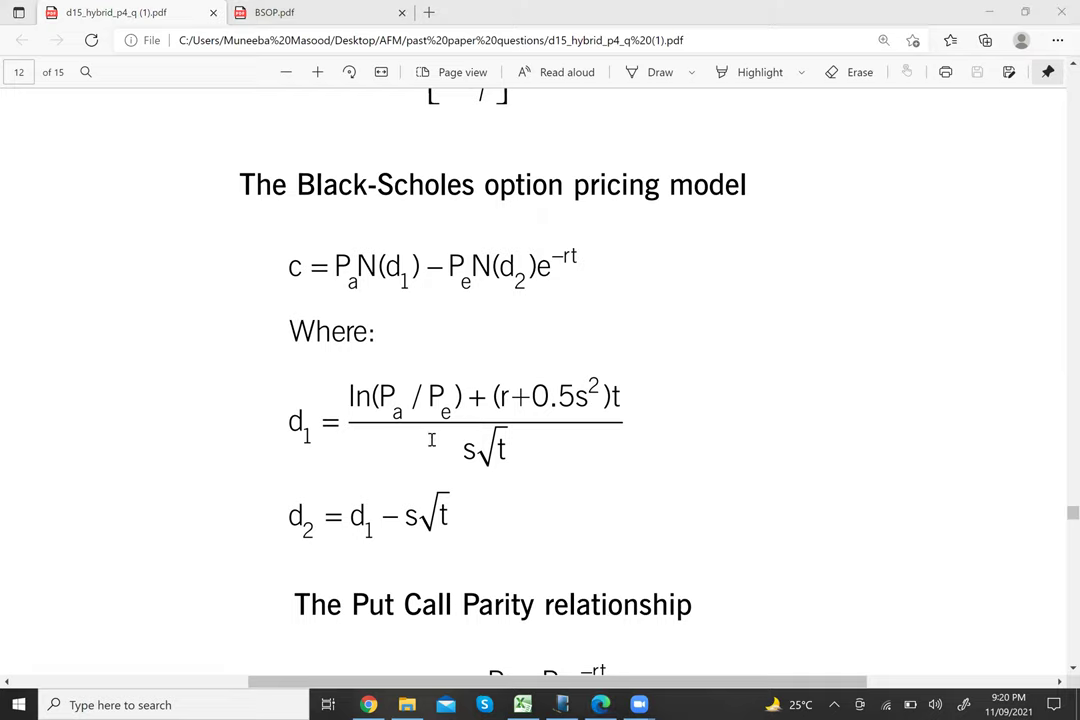
pyautogui.hotkey('alt', 'Tab')
pyautogui.hotkey('alt', 'Tab')
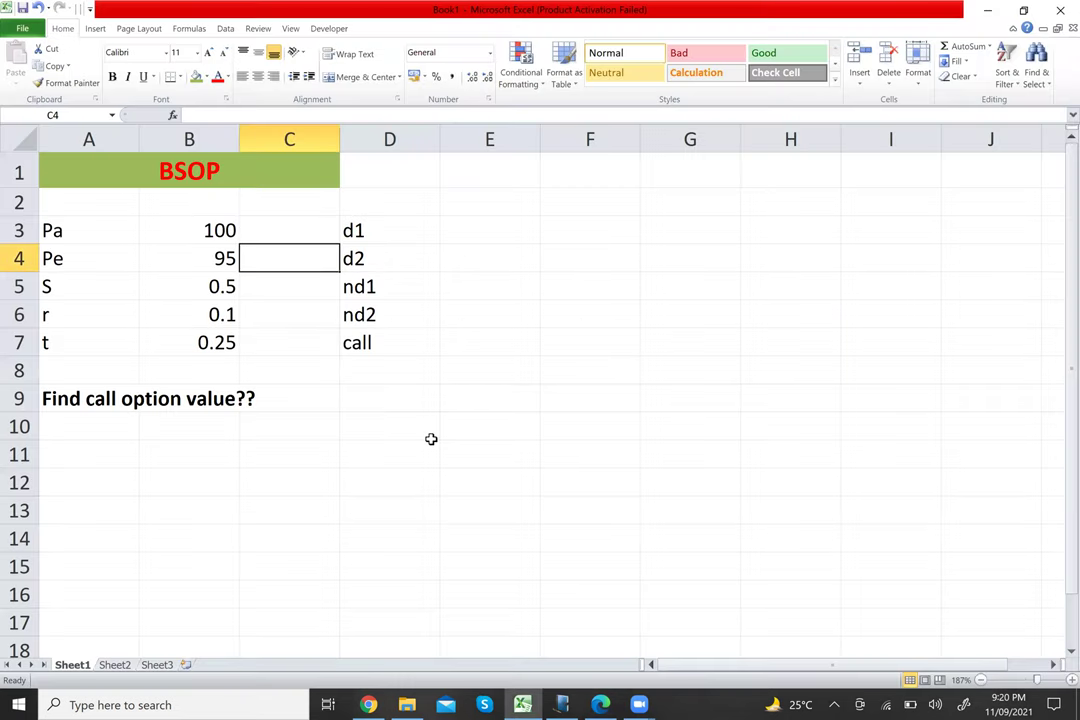
# Step: In E3, begin the d1 formula with =(LN(B3/B4)
pyautogui.click(478, 236)
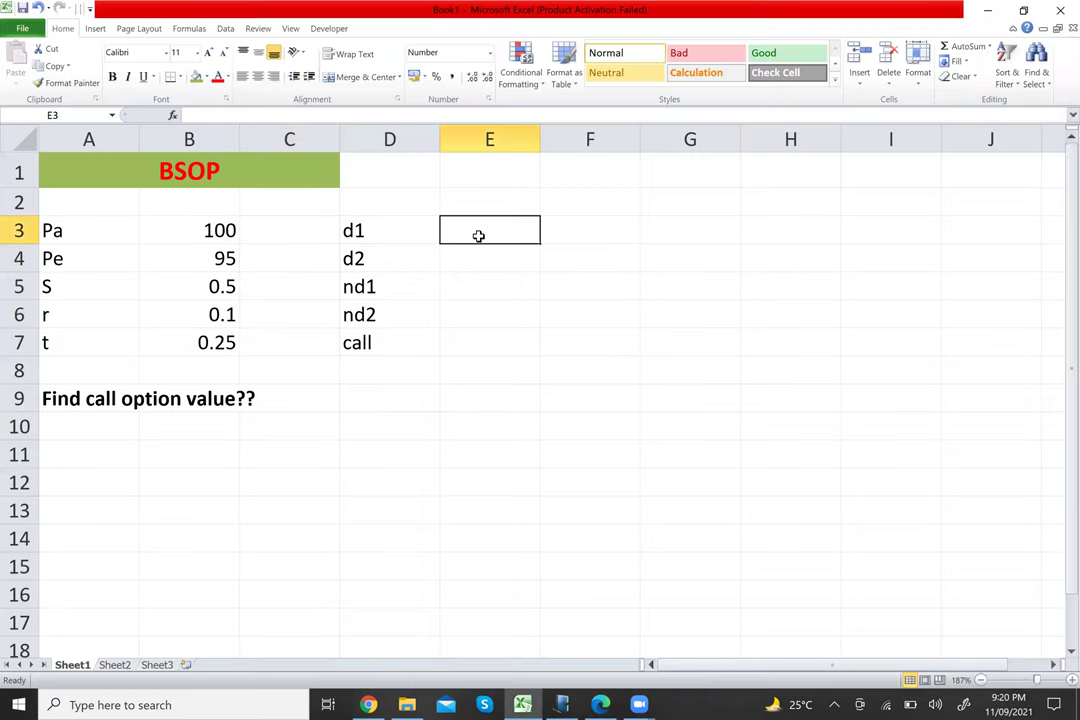
pyautogui.write('=')
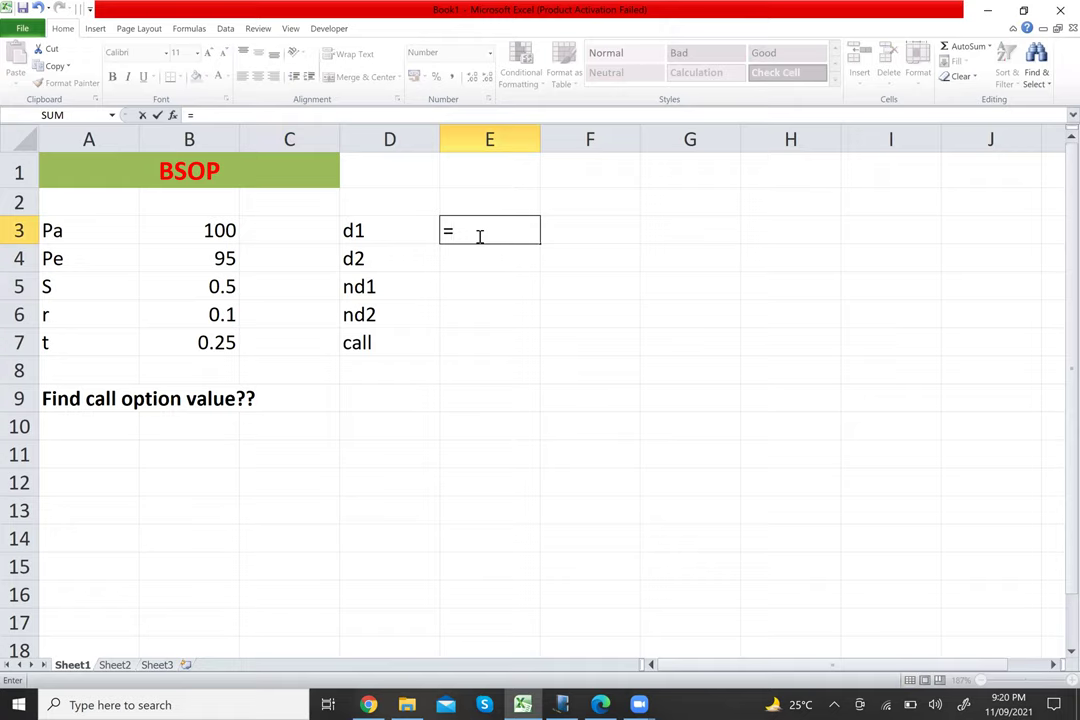
pyautogui.write('(ln')
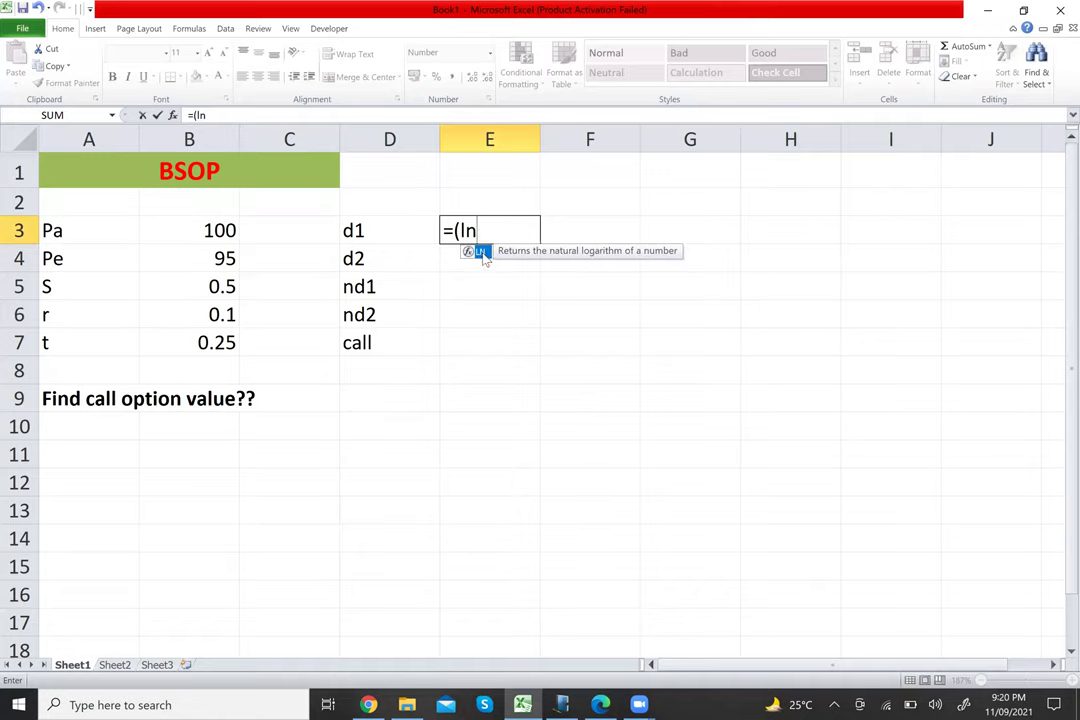
pyautogui.doubleClick(481, 252)
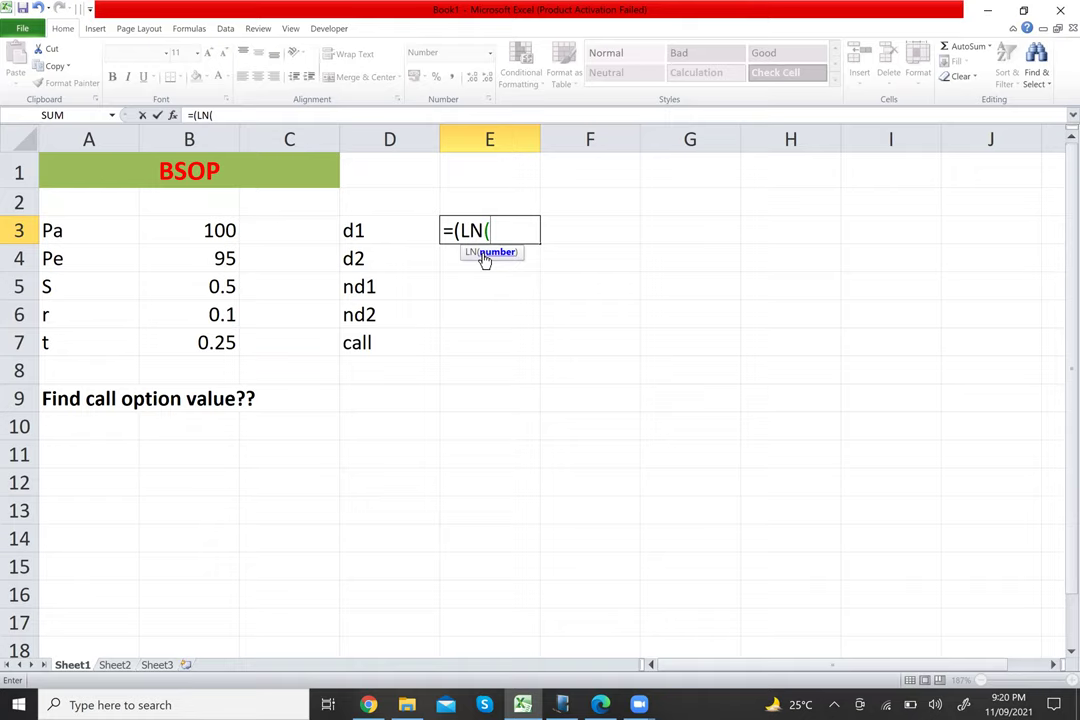
pyautogui.click(212, 231)
pyautogui.write('/')
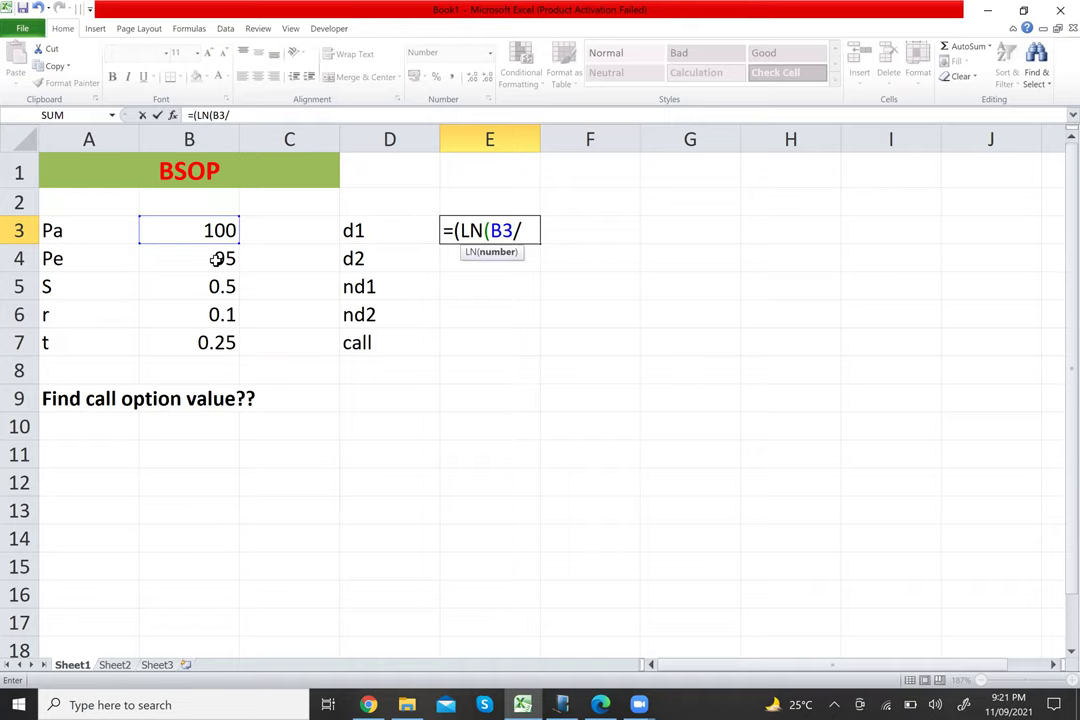
pyautogui.click(217, 259)
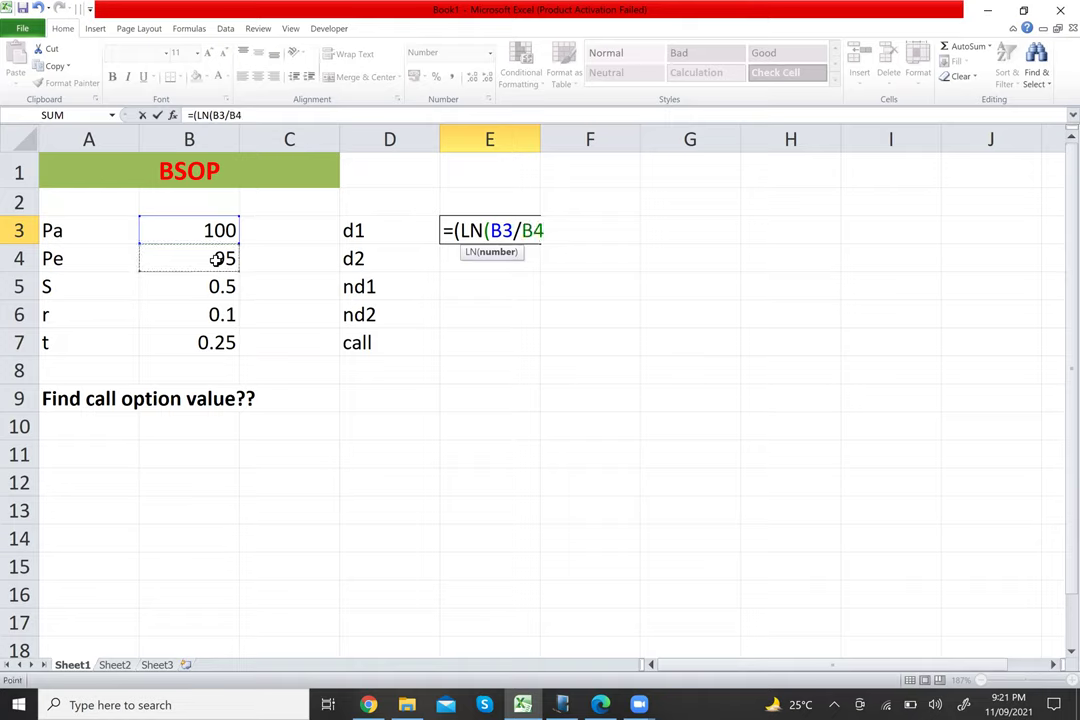
# Step: Append +(B6+0.5*B5^2) to the d1 formula in E3
pyautogui.write(')+')
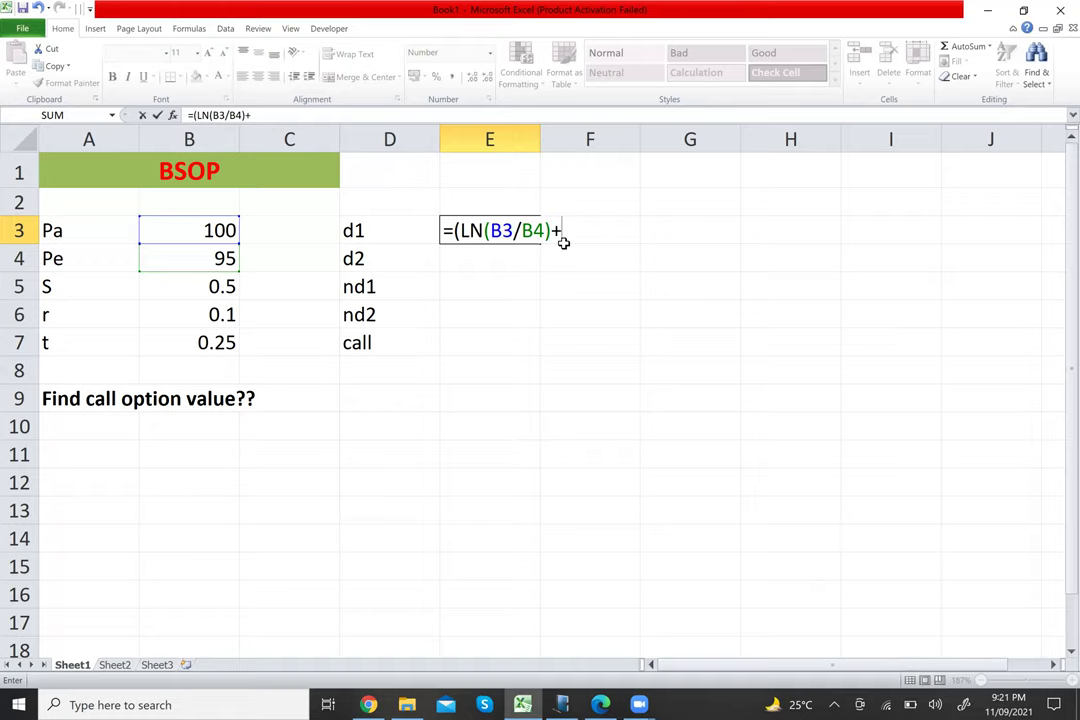
pyautogui.write('(')
pyautogui.click(228, 316)
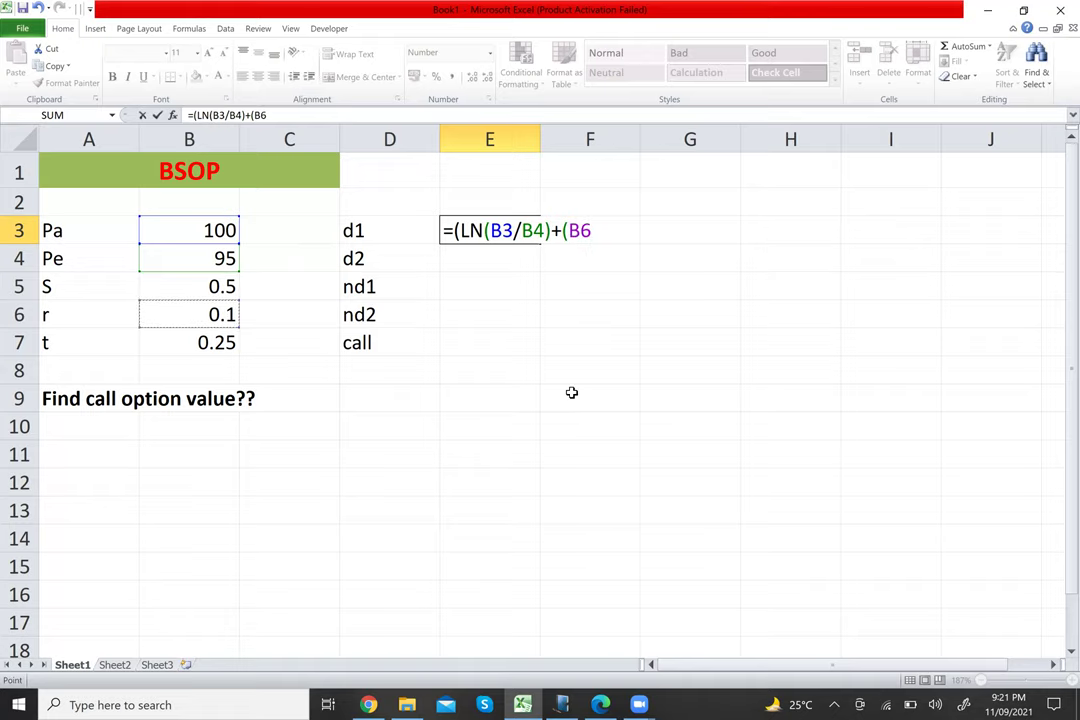
pyautogui.write('+0.5*')
pyautogui.click(222, 287)
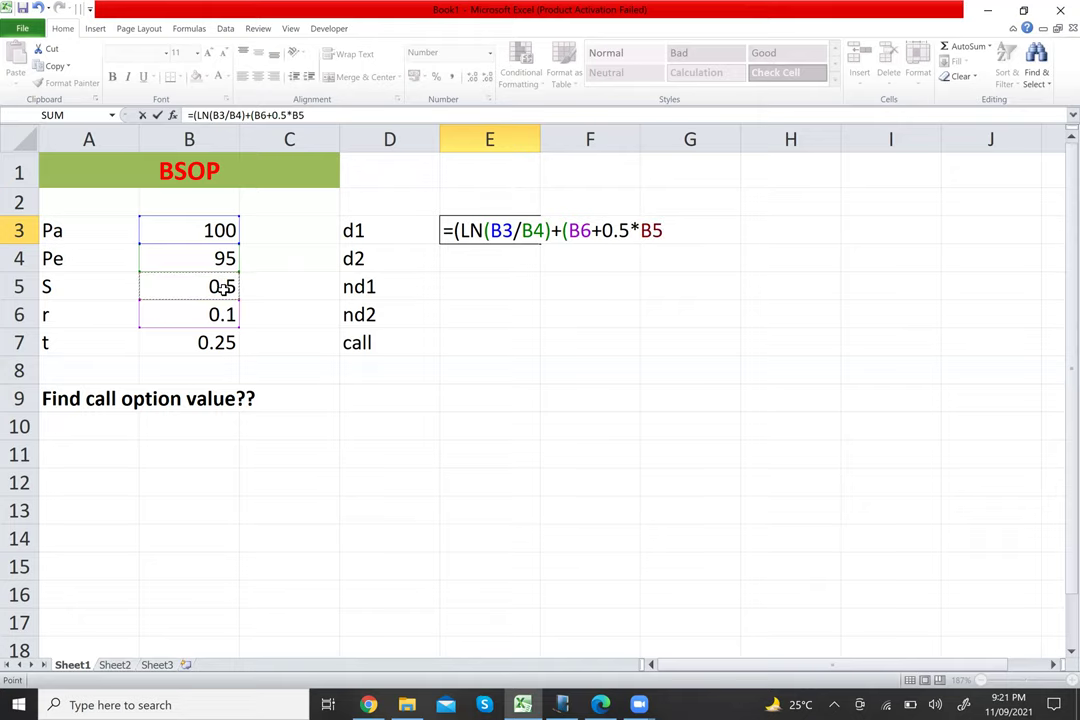
pyautogui.write('^2)')
# Step: Extend E3's d1 formula with *B7)/(B5*SQRT(B7)) for the time and volatility terms
pyautogui.write('*')
pyautogui.click(204, 343)
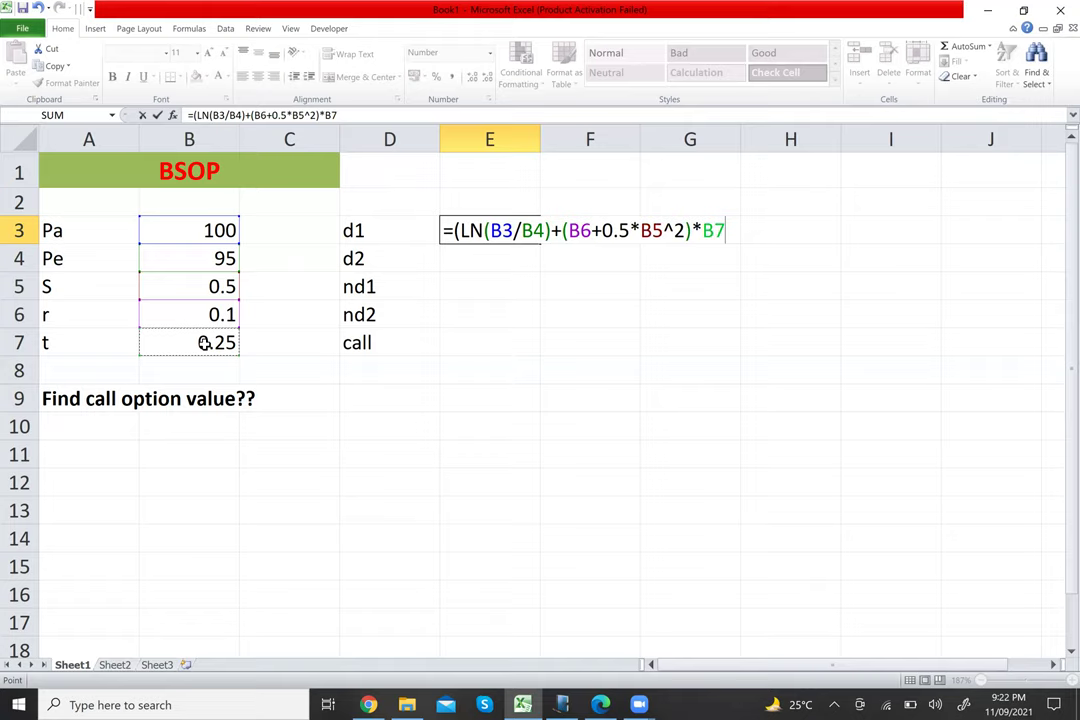
pyautogui.write(')')
pyautogui.write('/')
pyautogui.write('(')
pyautogui.click(216, 286)
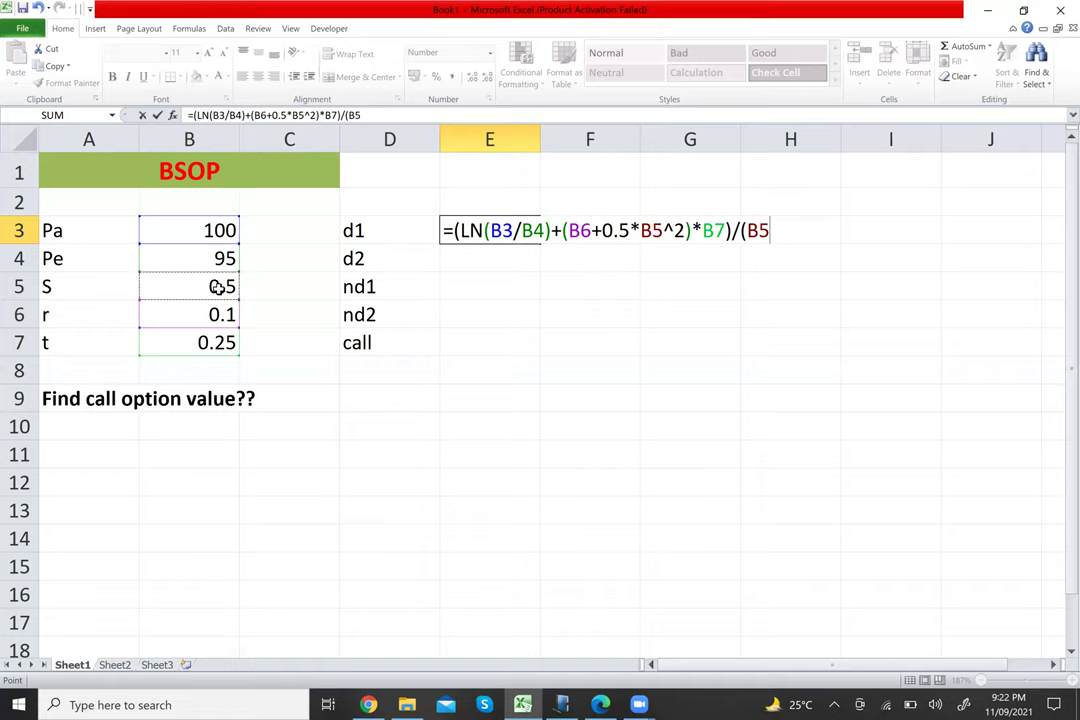
pyautogui.write('*sqr')
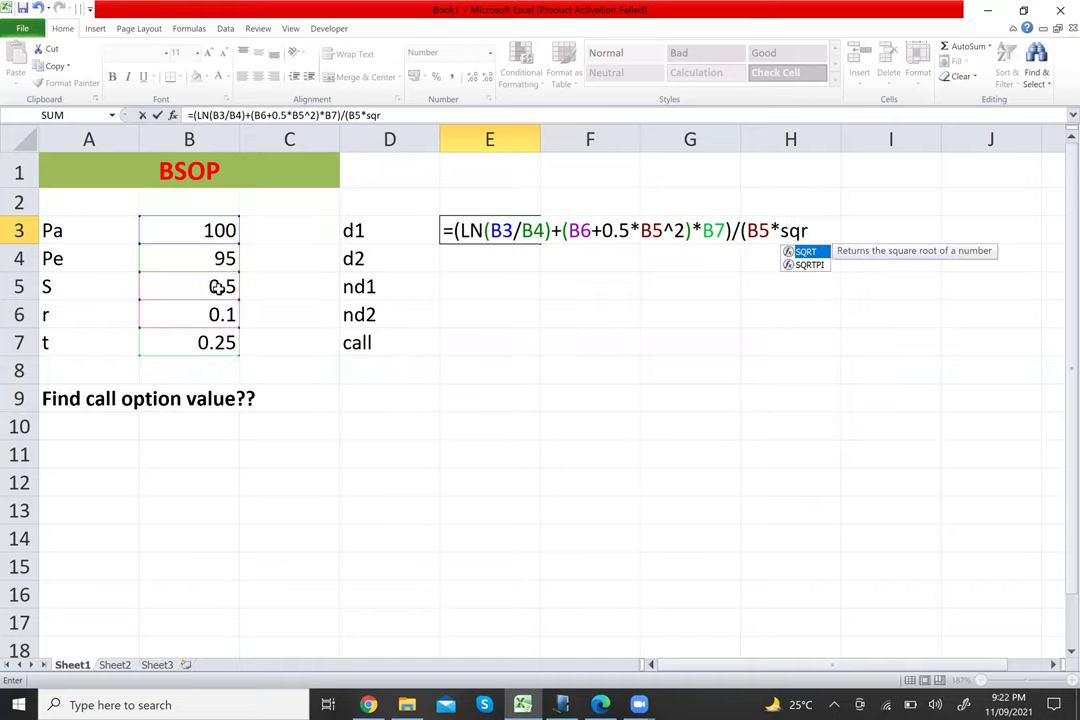
pyautogui.write('t')
pyautogui.press('Tab')
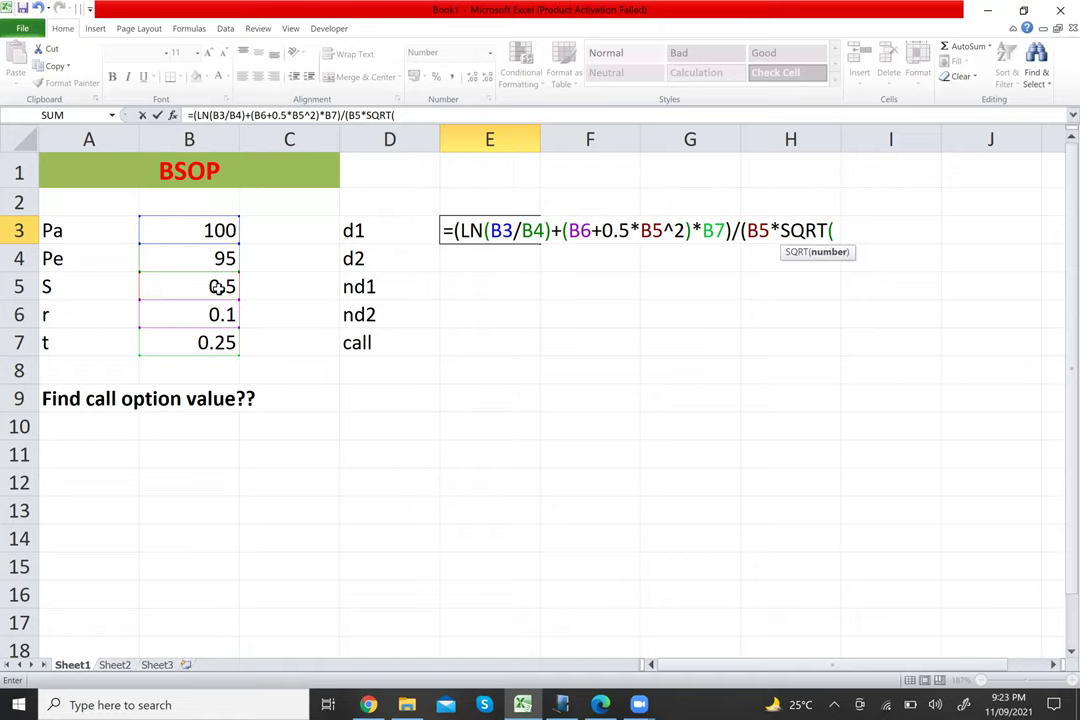
pyautogui.click(205, 343)
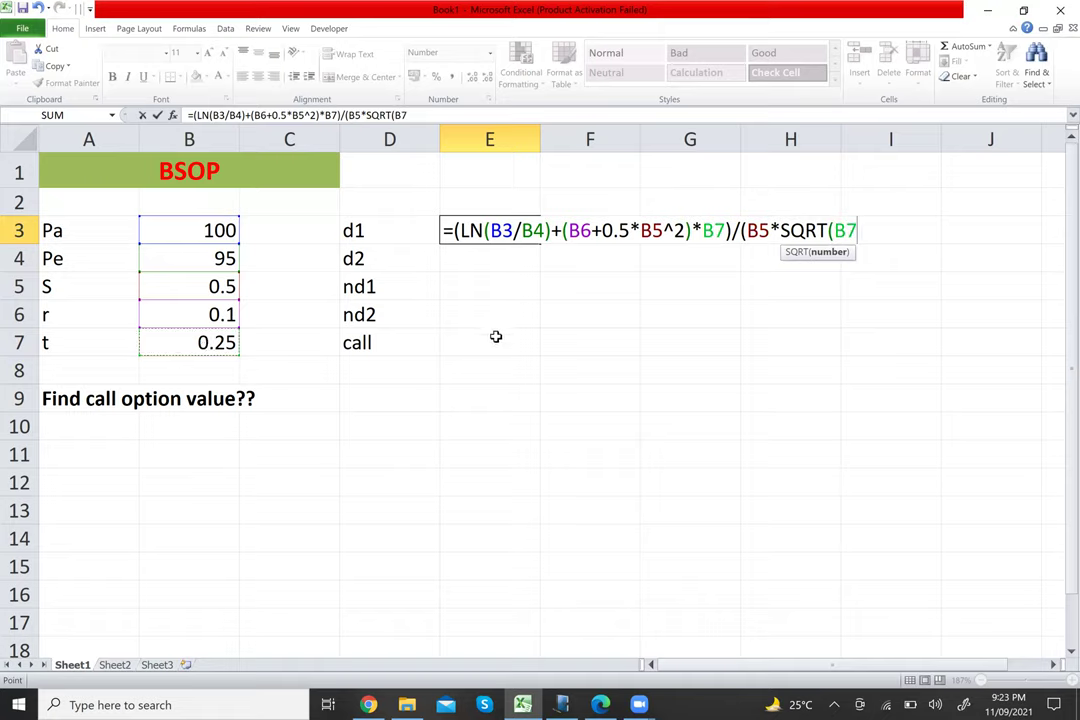
pyautogui.write(')')
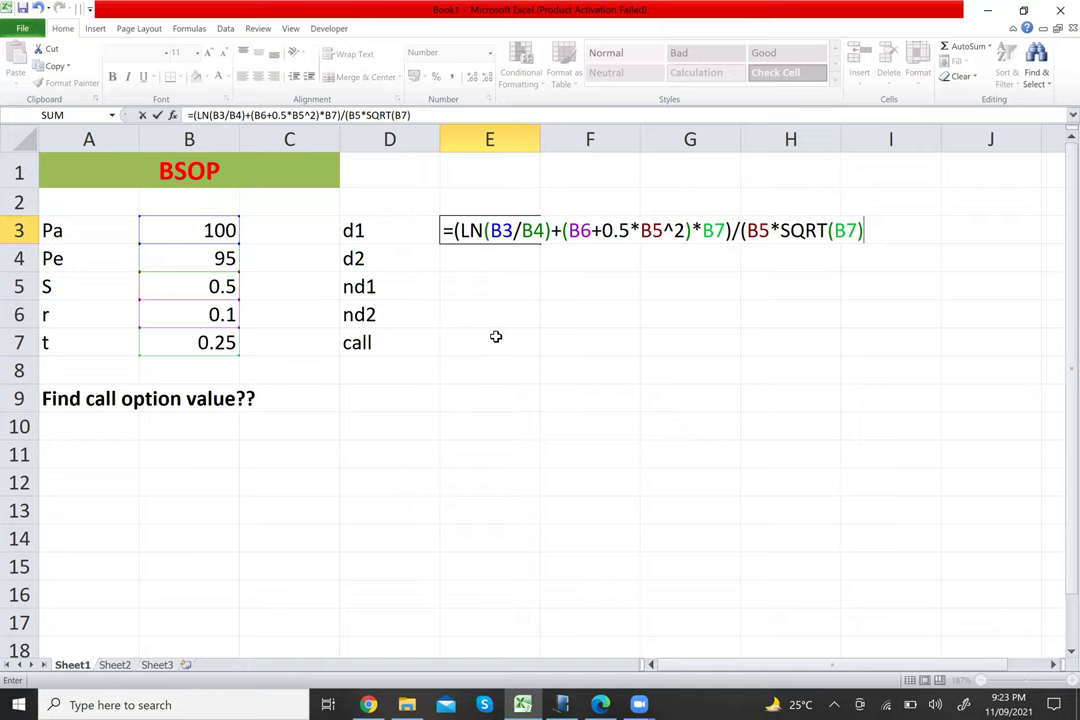
pyautogui.write(')')
# Step: Commit the d1 formula so E3 shows 0.43, check it, then move to E4
pyautogui.press('Return')
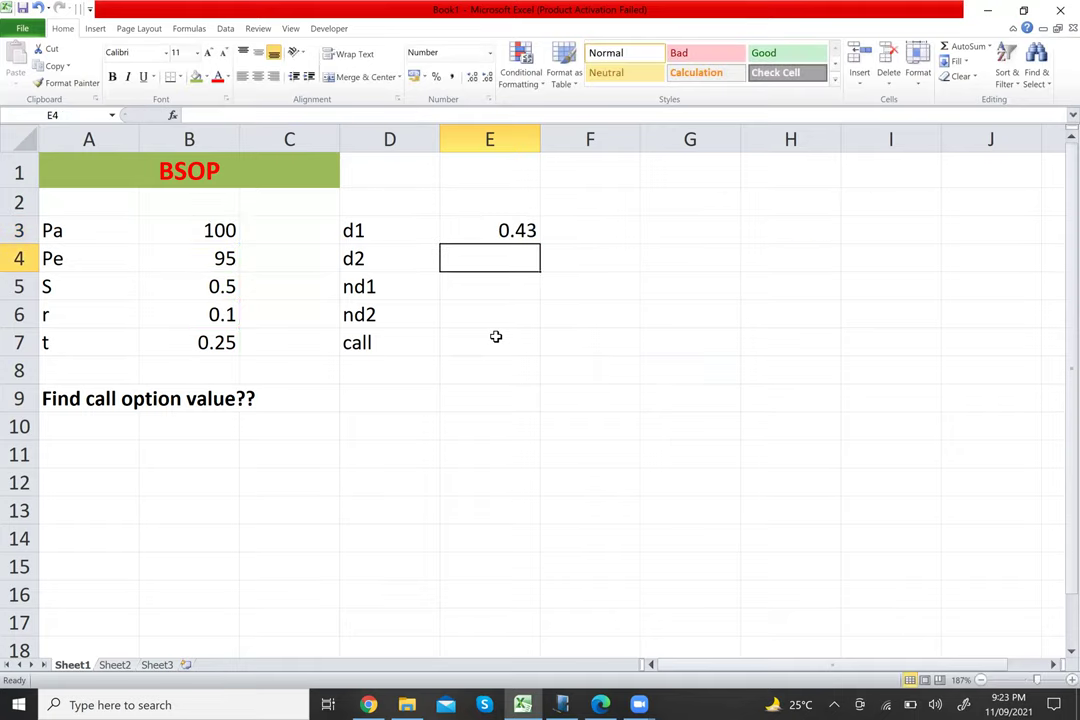
pyautogui.press('Up')
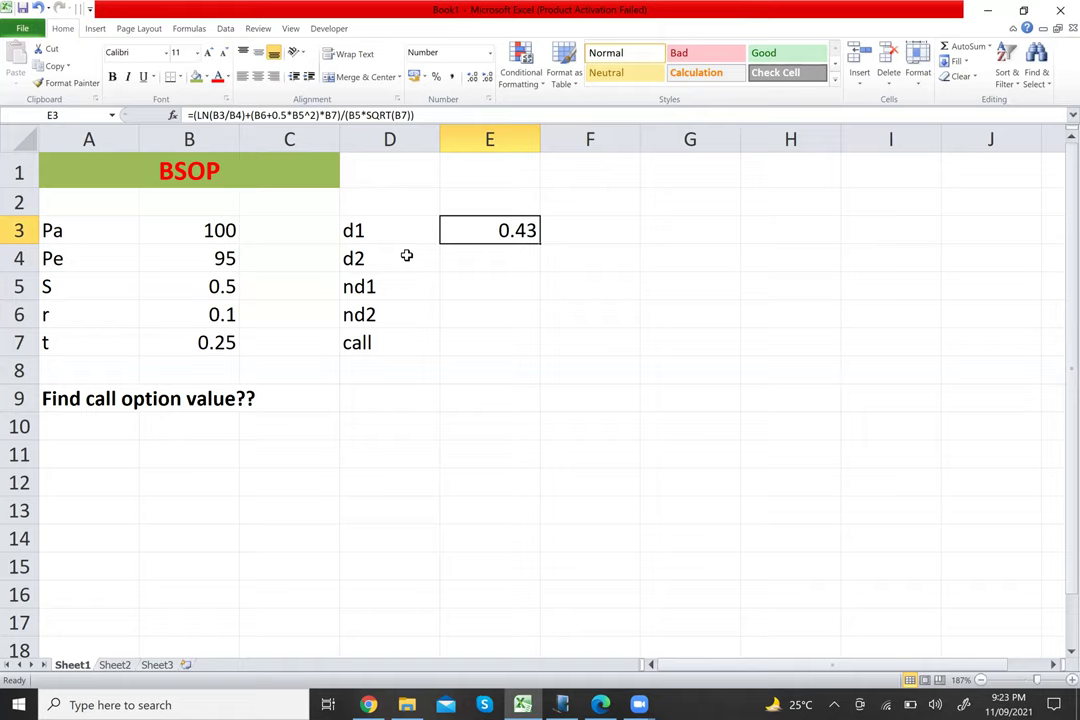
pyautogui.press('Down')
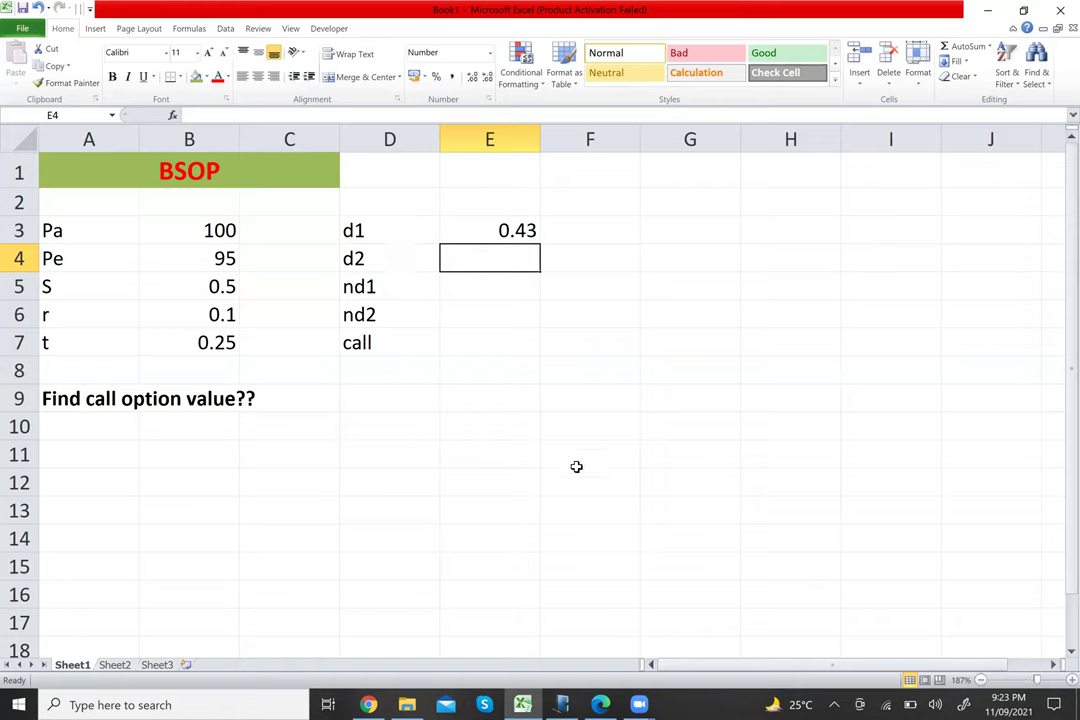
pyautogui.moveTo(597, 704)
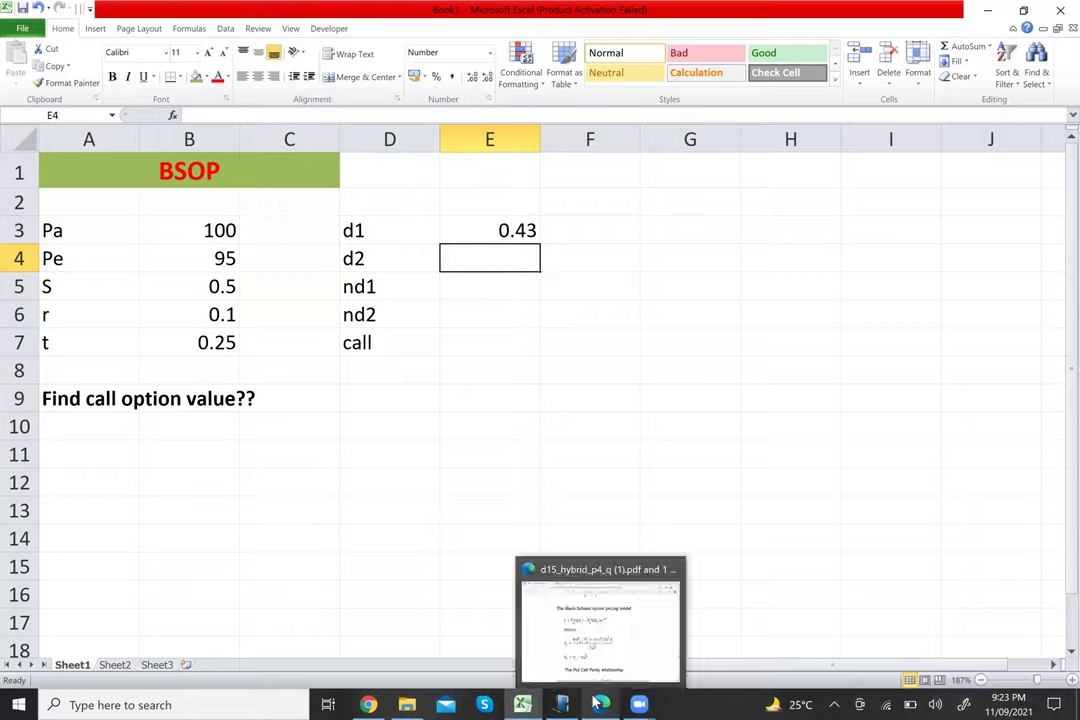
pyautogui.click(545, 520)
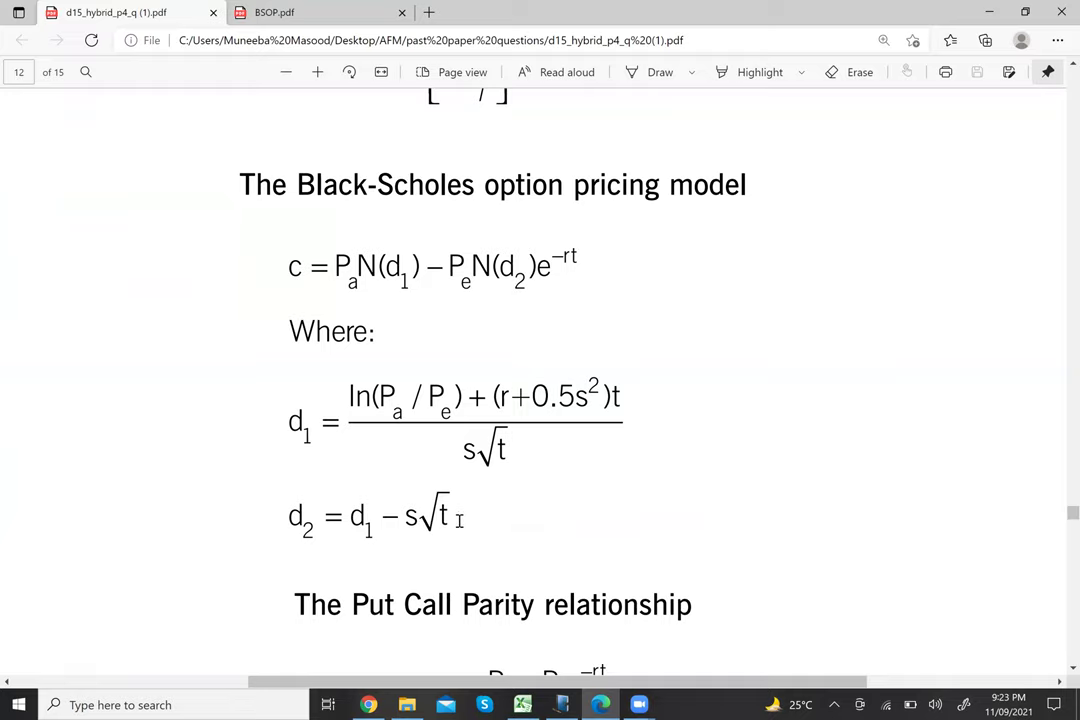
pyautogui.click(522, 705)
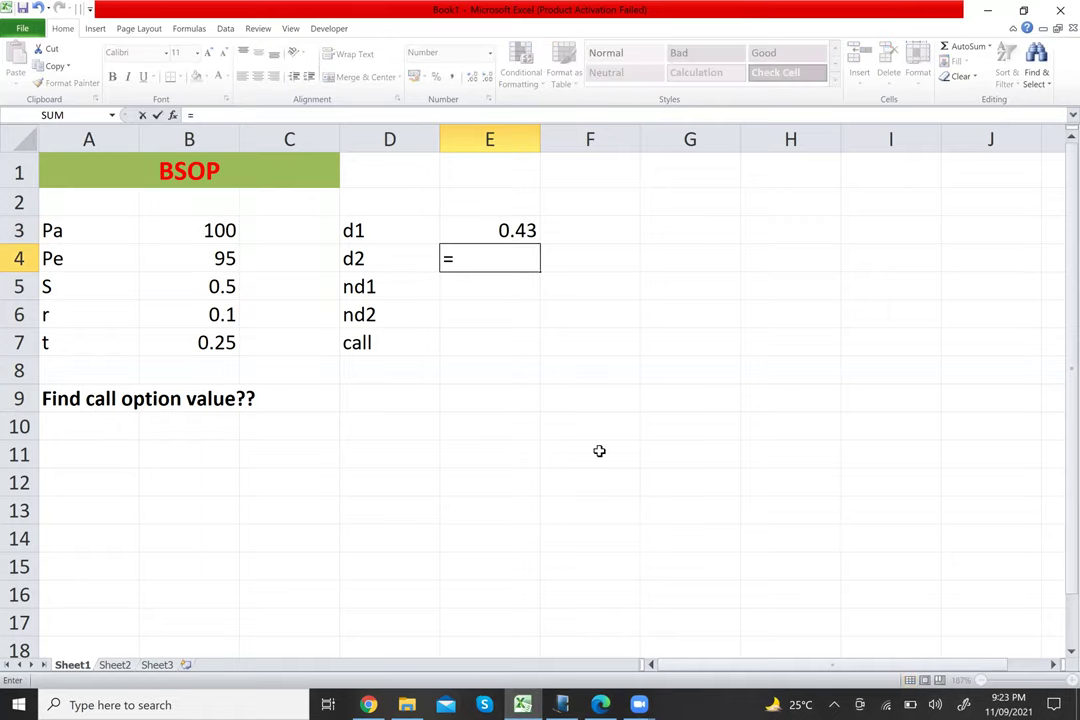
# Step: Enter =E3-(B5*SQRT(B7)) in E4 so d2 shows 0.18
pyautogui.click(518, 232)
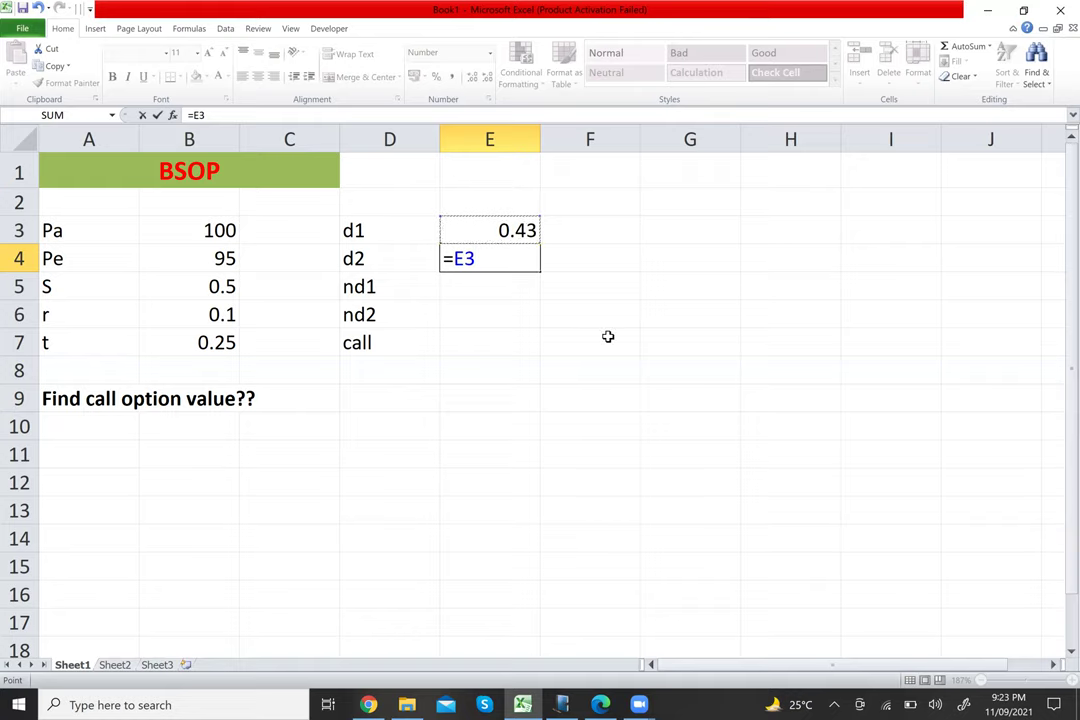
pyautogui.write('-')
pyautogui.write('(')
pyautogui.click(229, 290)
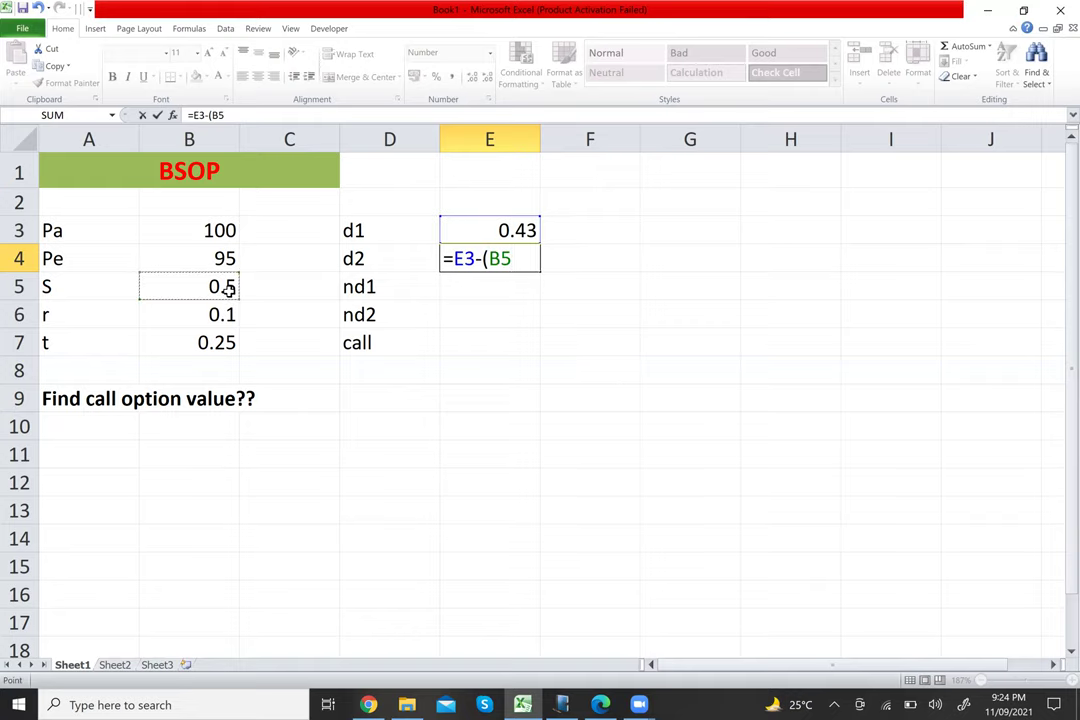
pyautogui.write('*sqr')
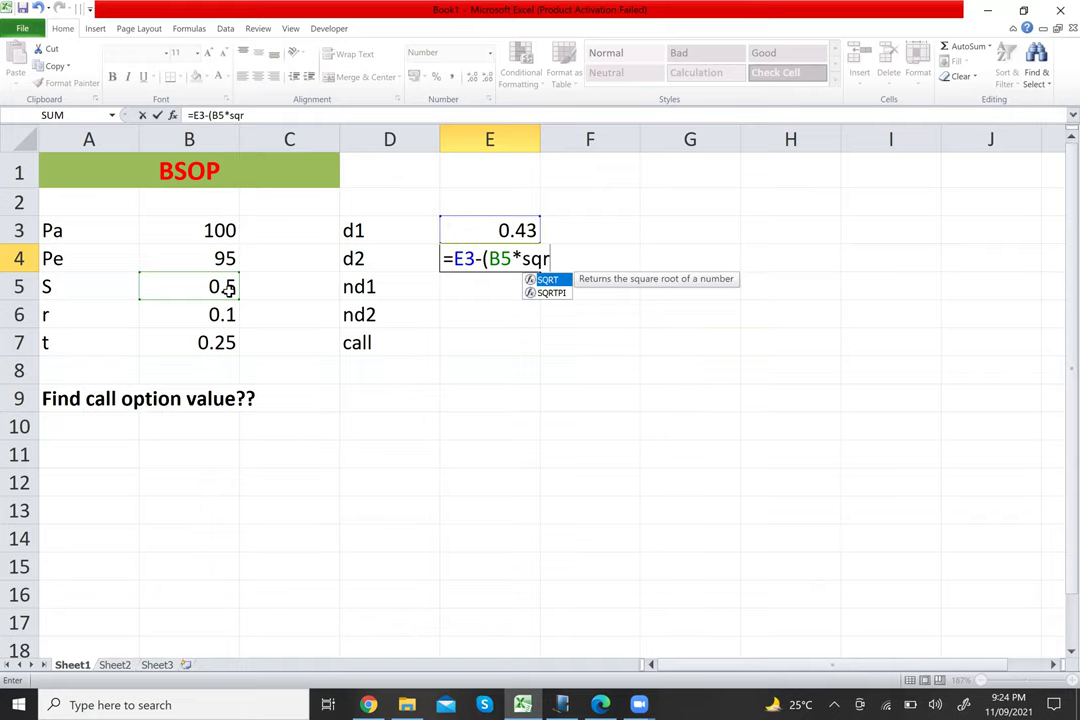
pyautogui.press('Tab')
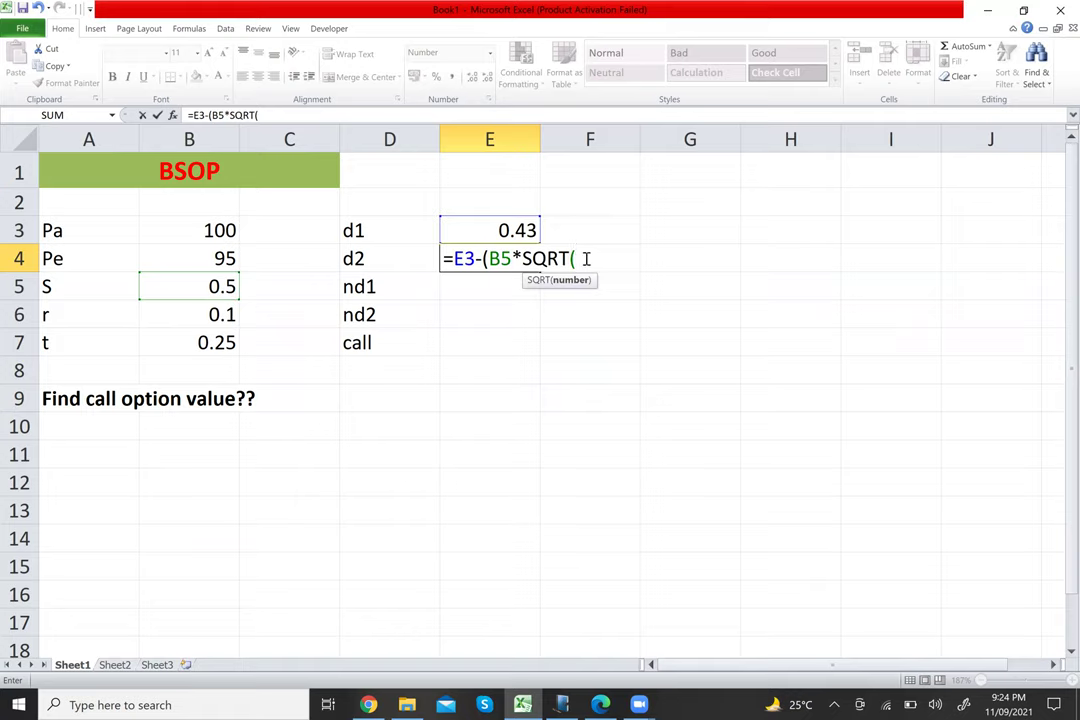
pyautogui.click(226, 342)
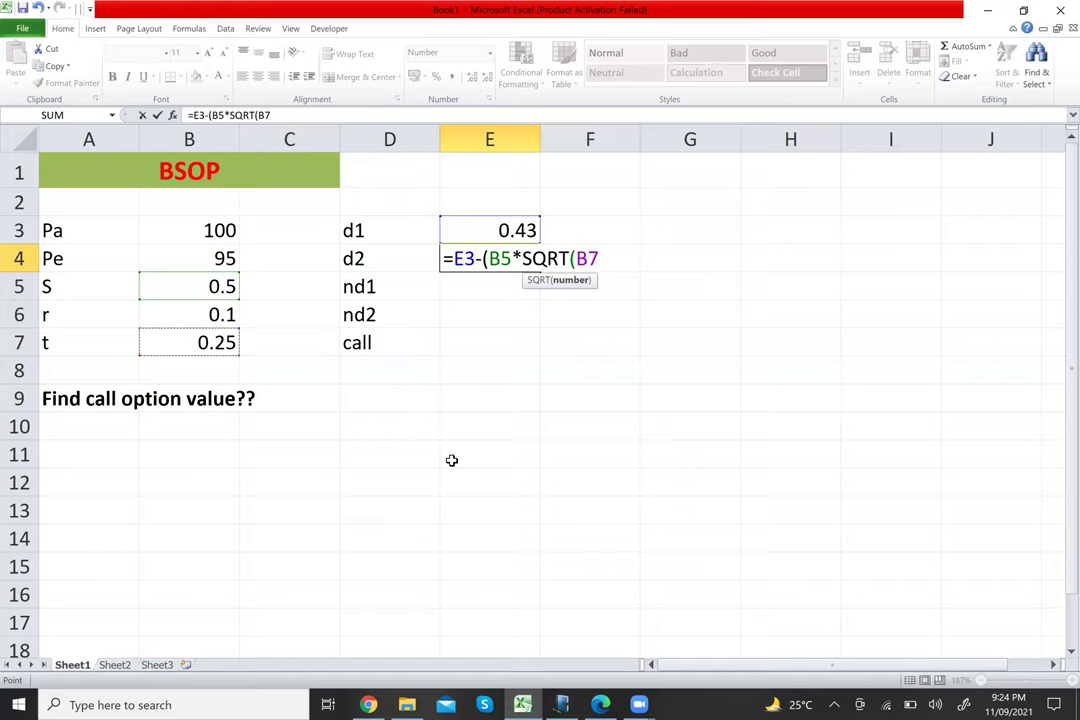
pyautogui.write(')')
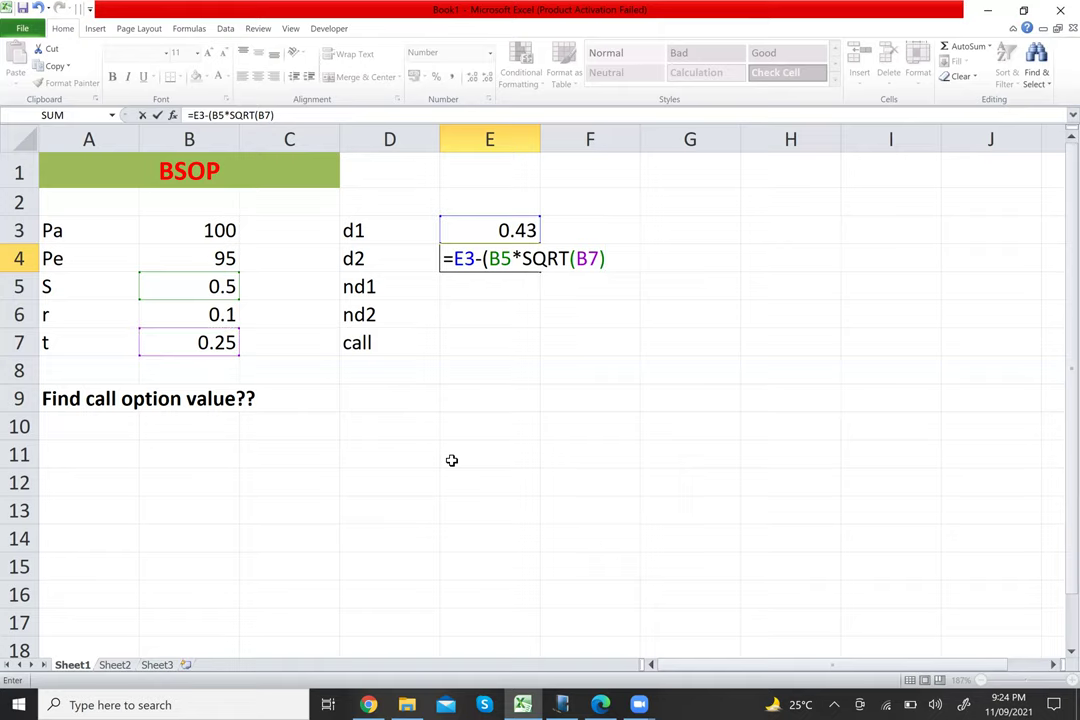
pyautogui.write(')')
pyautogui.press('Return')
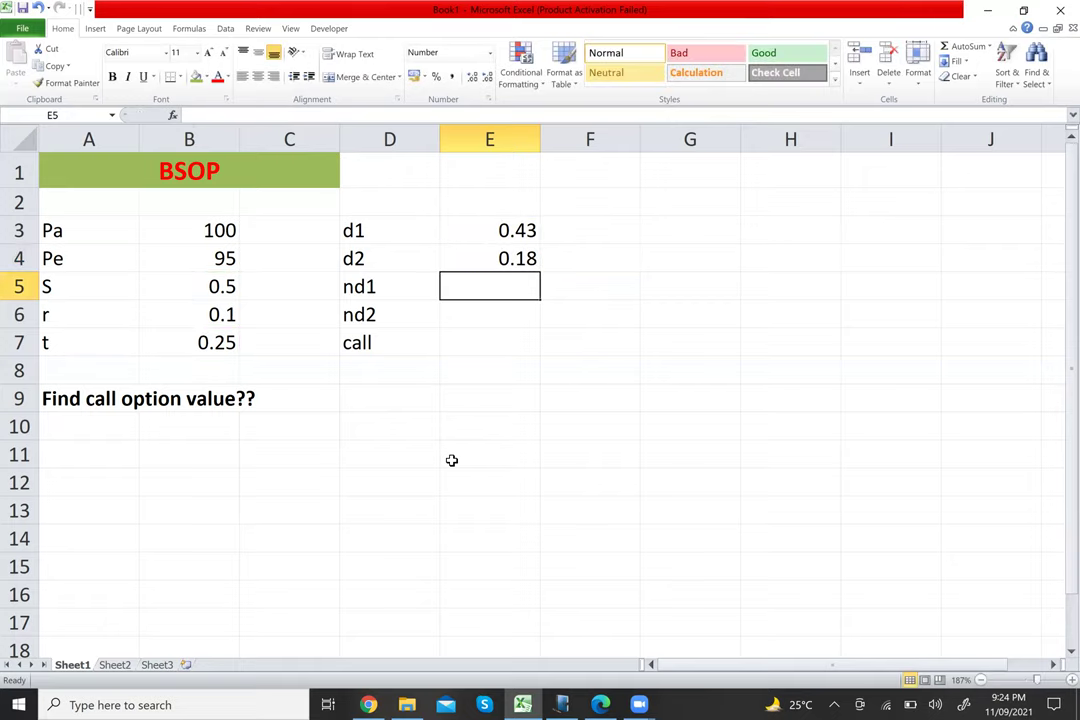
pyautogui.press('Up')
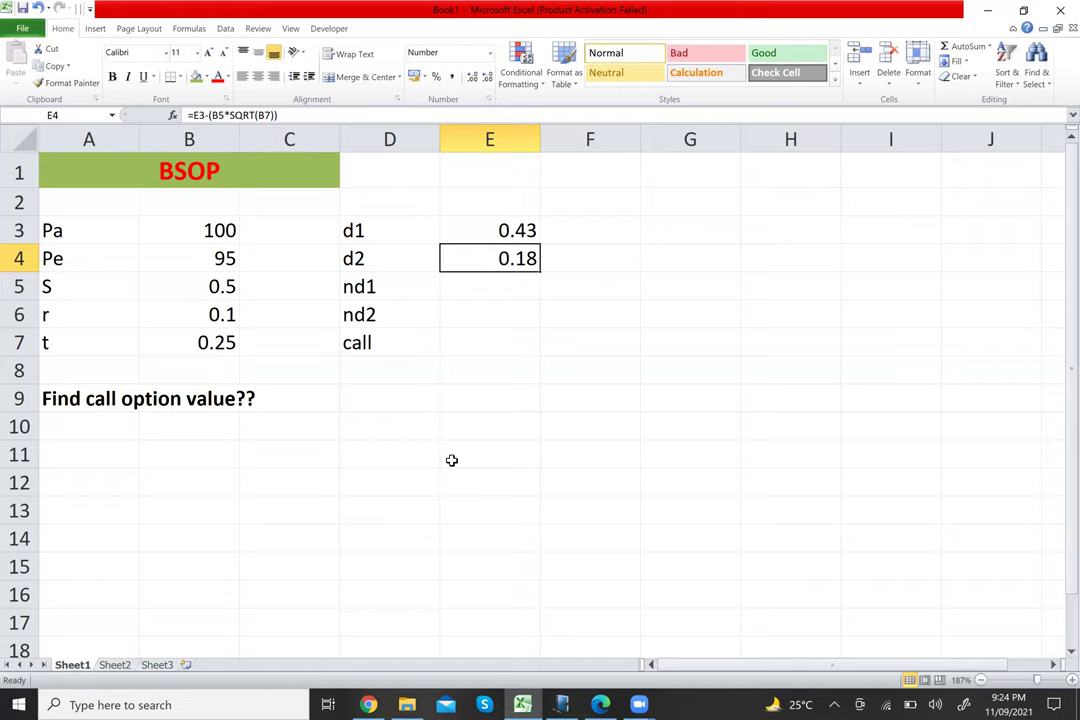
pyautogui.press('Down')
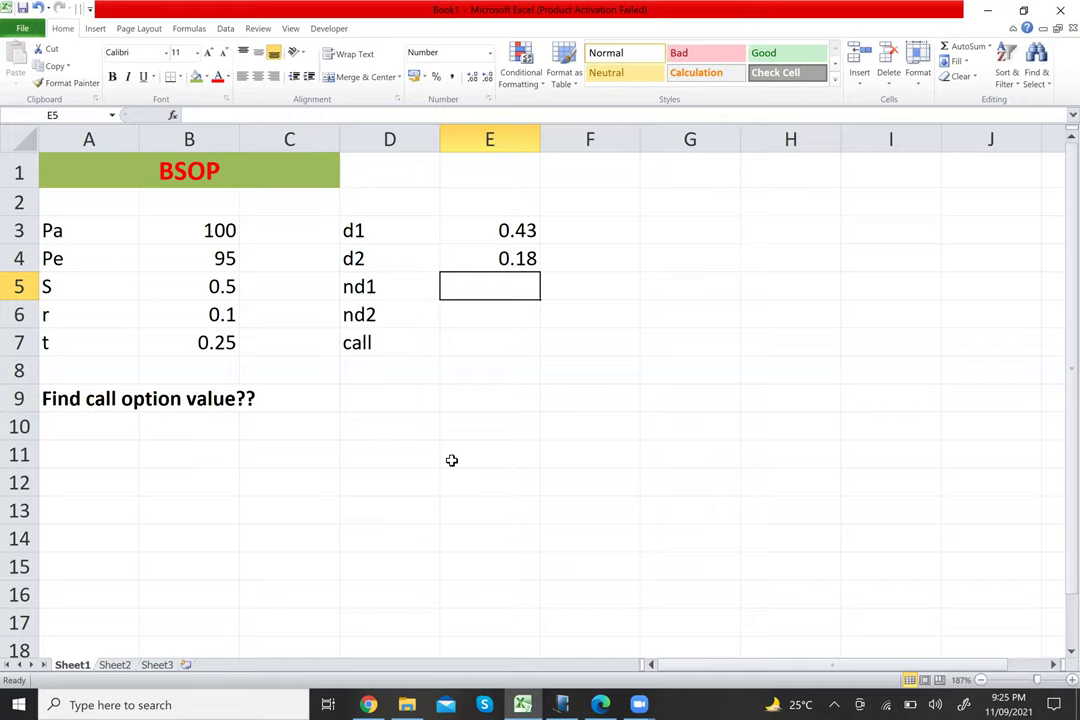
pyautogui.press('Up')
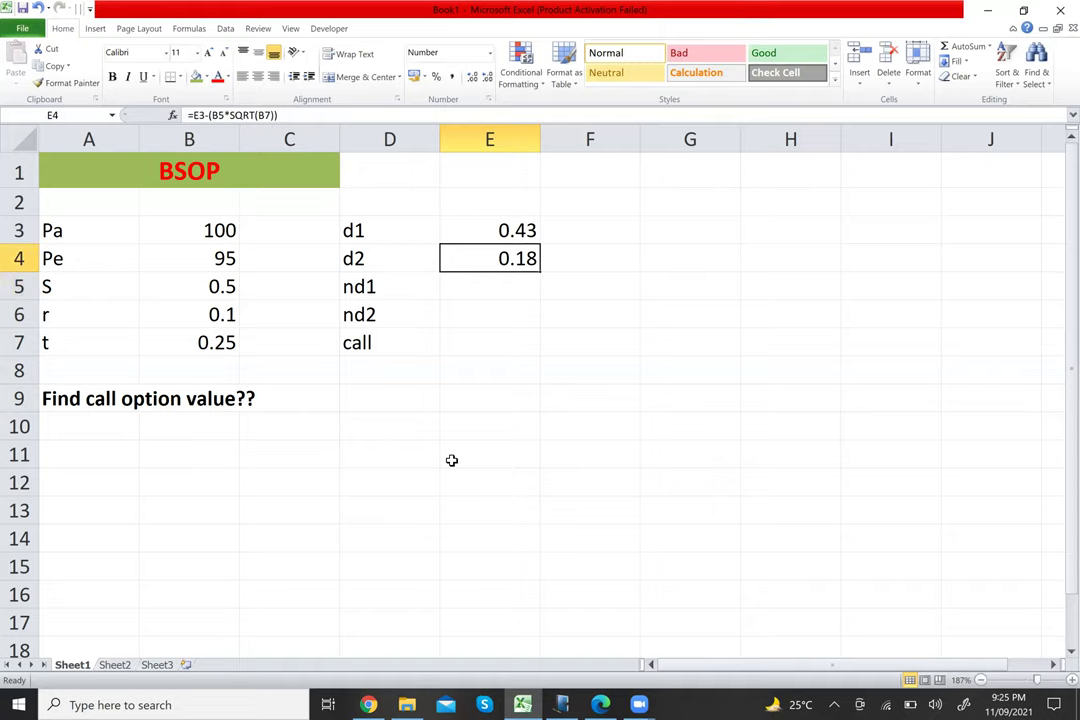
pyautogui.press('Up')
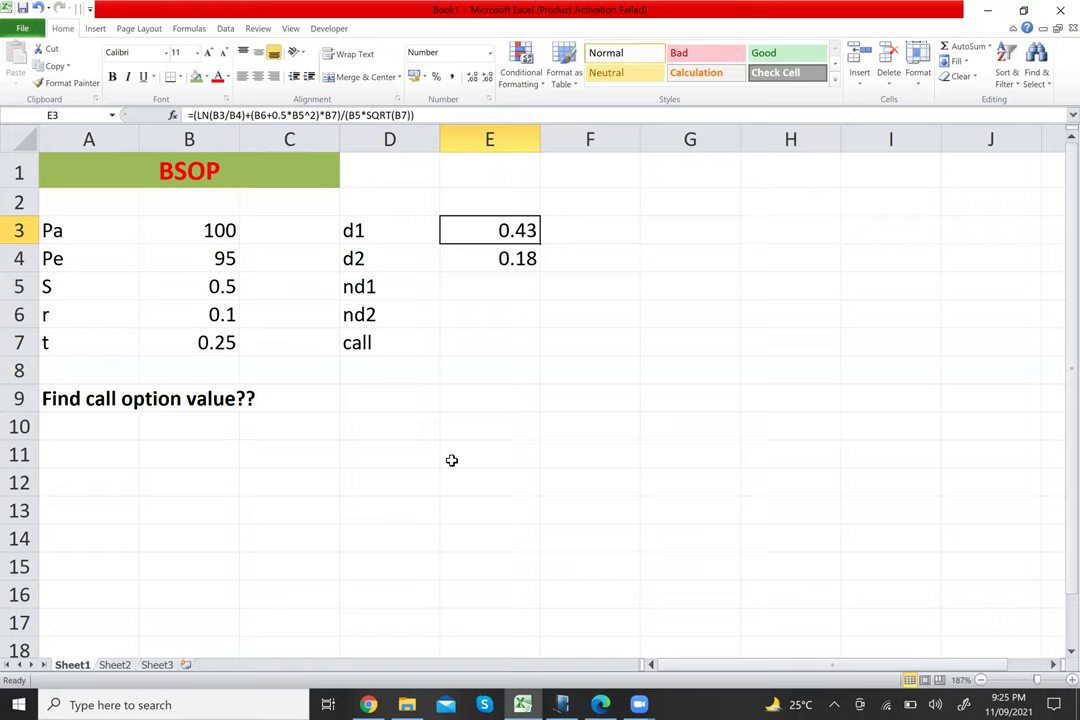
pyautogui.press('Down')
pyautogui.press('Down')
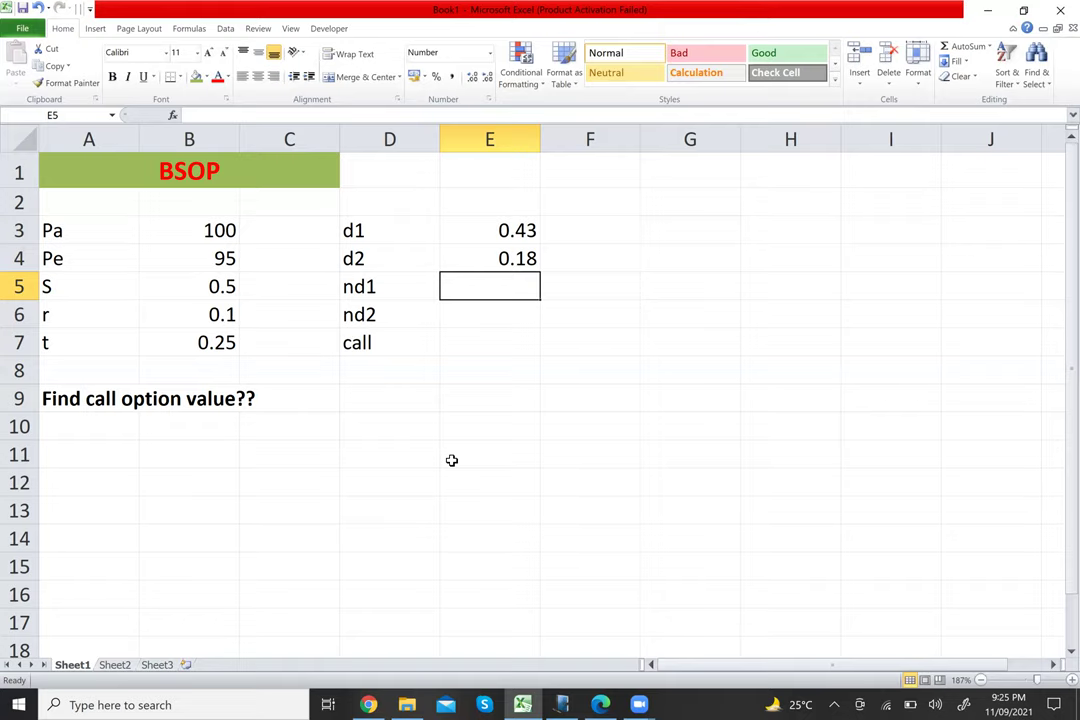
# Step: Enter =NORMSDIST(E3) in E5 so nd1 shows 0.6665
pyautogui.write('=')
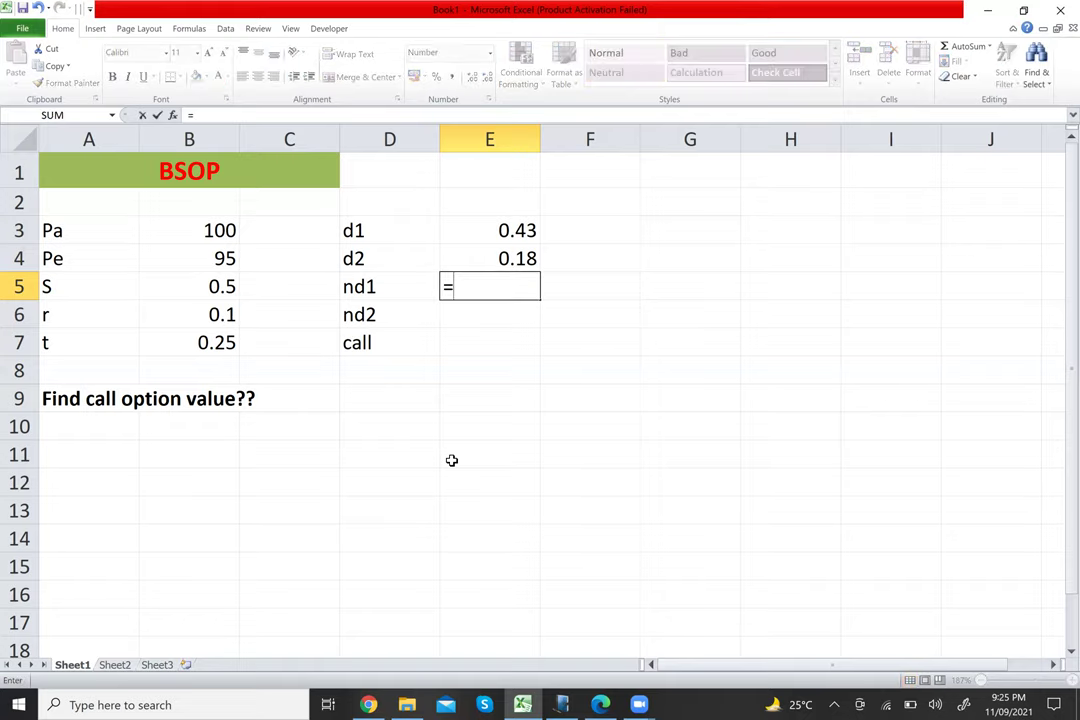
pyautogui.write('normsdist')
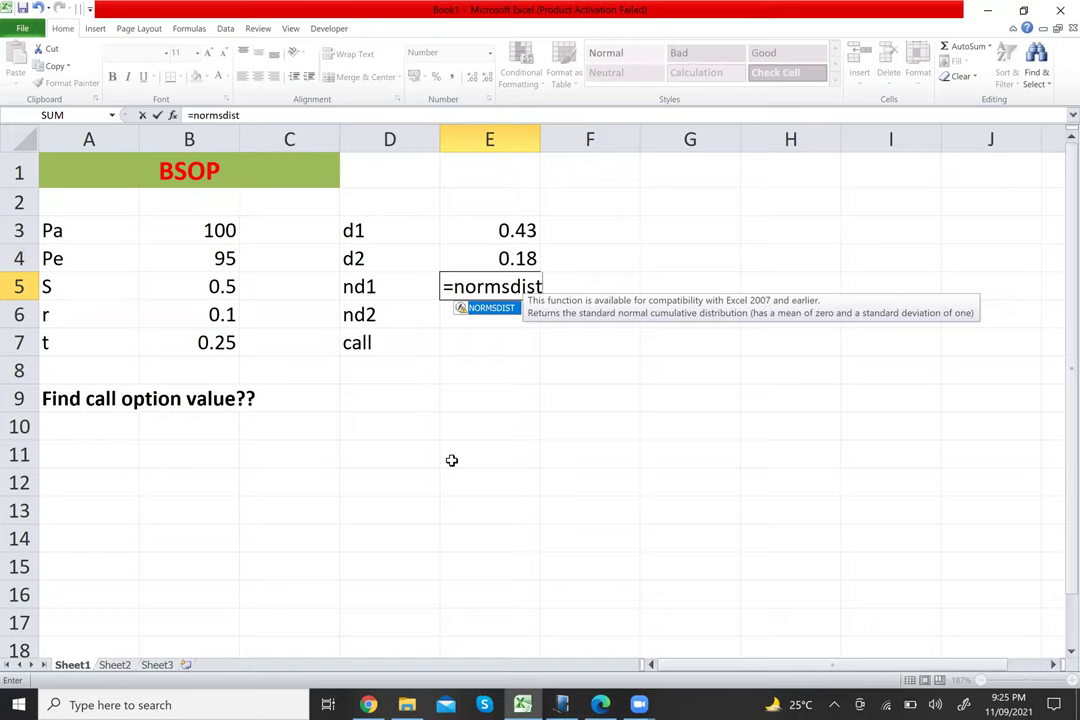
pyautogui.press('Tab')
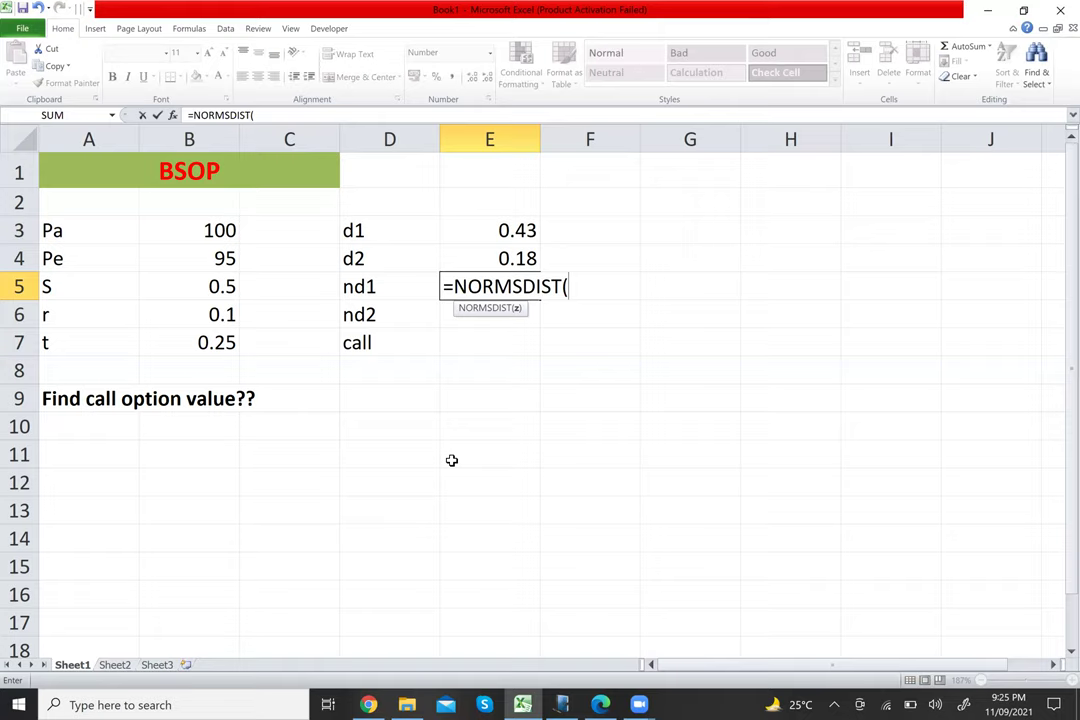
pyautogui.click(527, 231)
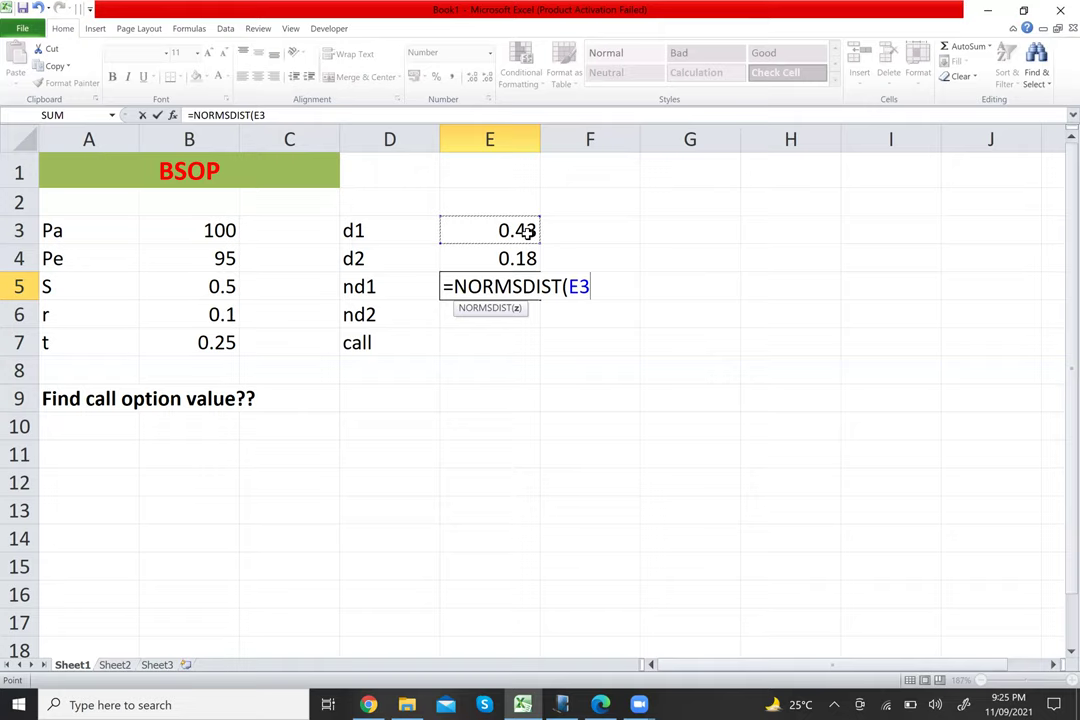
pyautogui.write(')')
pyautogui.press('Return')
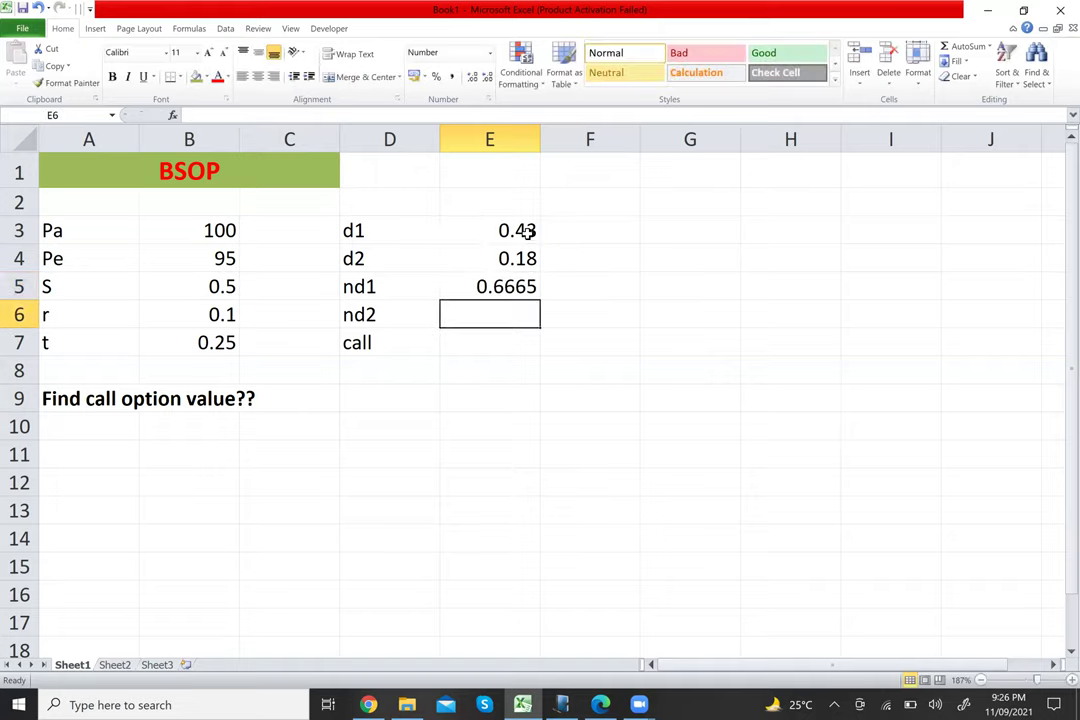
pyautogui.press('Up')
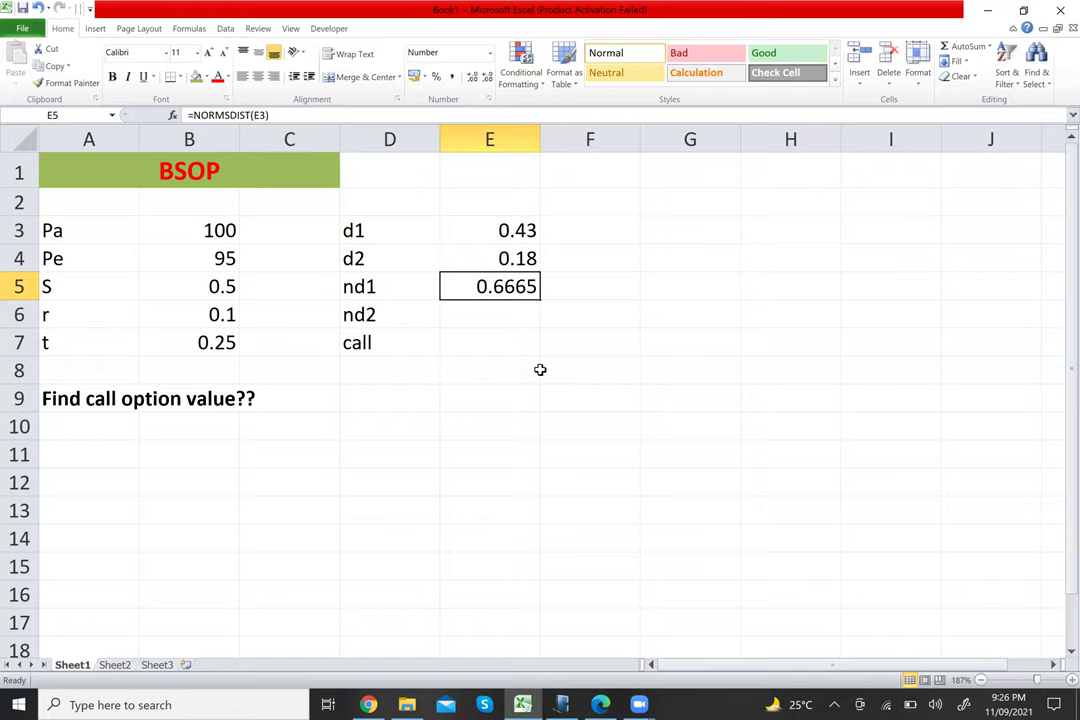
pyautogui.press('Down')
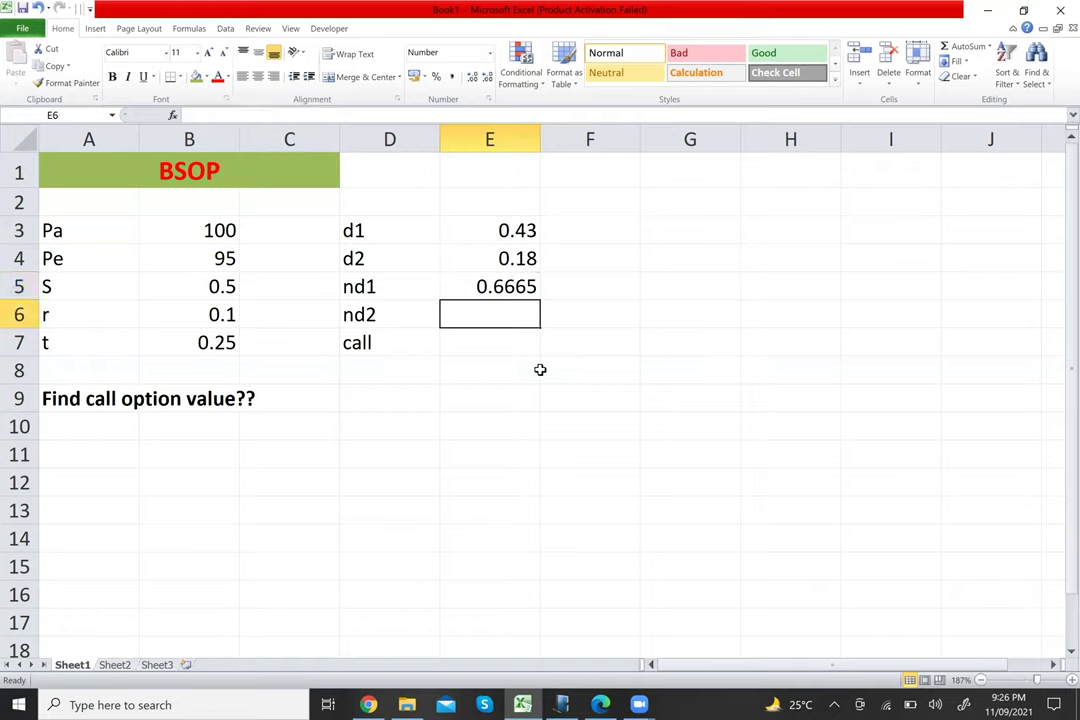
# Step: Enter =NORMSDIST(E4) in E6 so nd2 shows 0.5715
pyautogui.write('=')
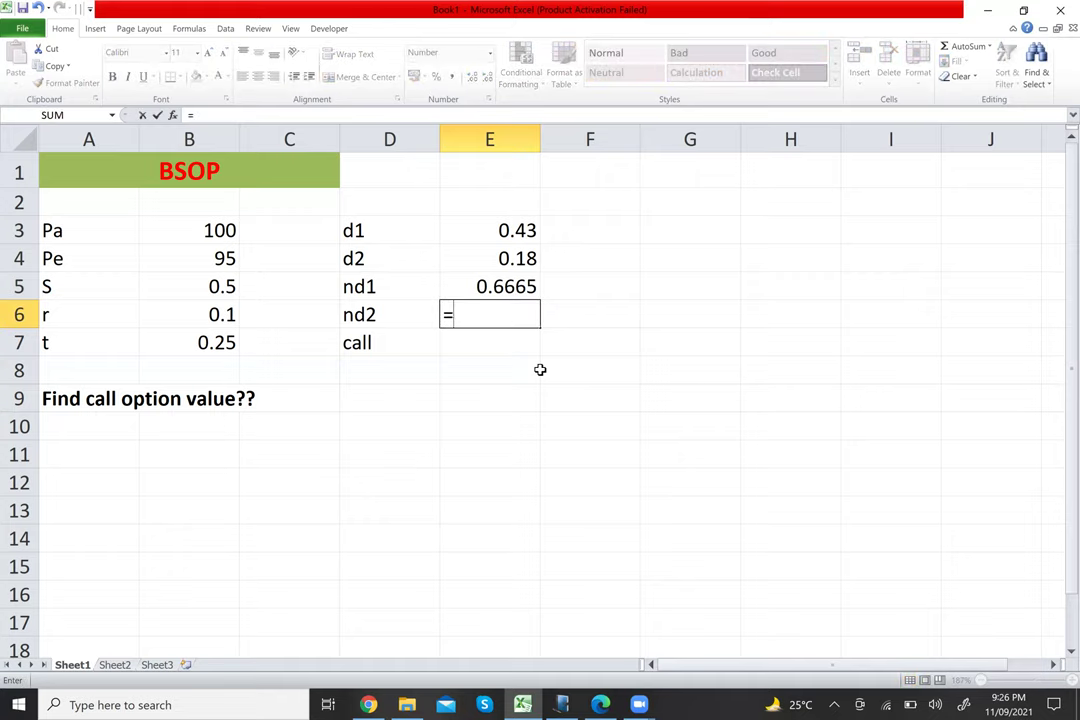
pyautogui.write('norm')
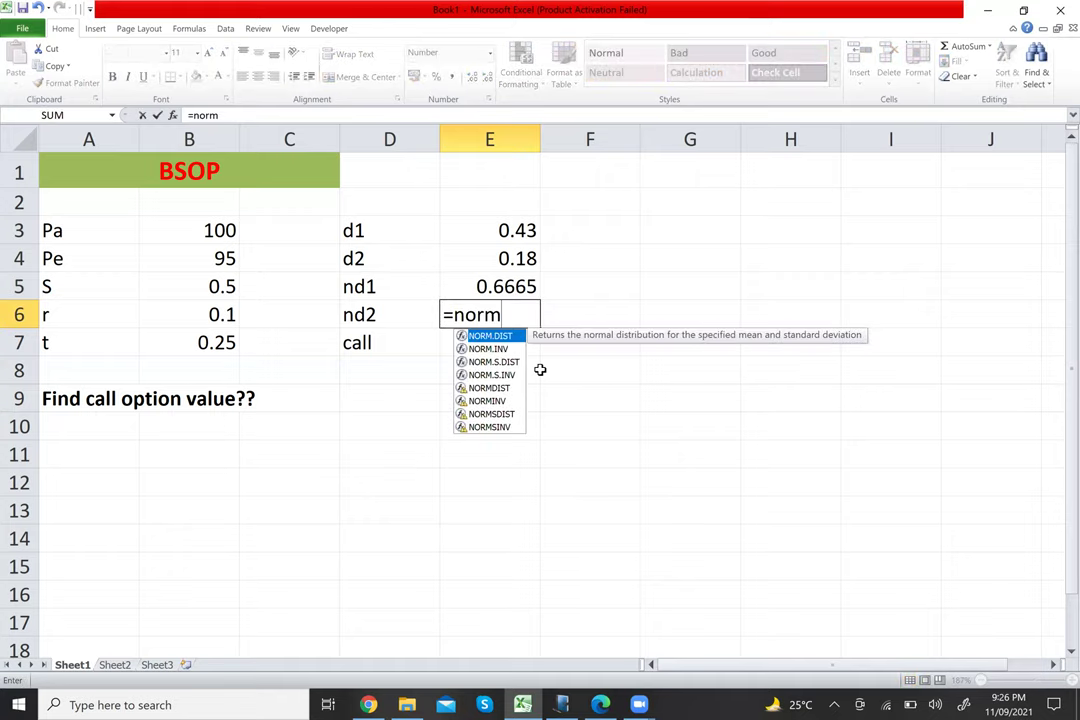
pyautogui.write('sdist')
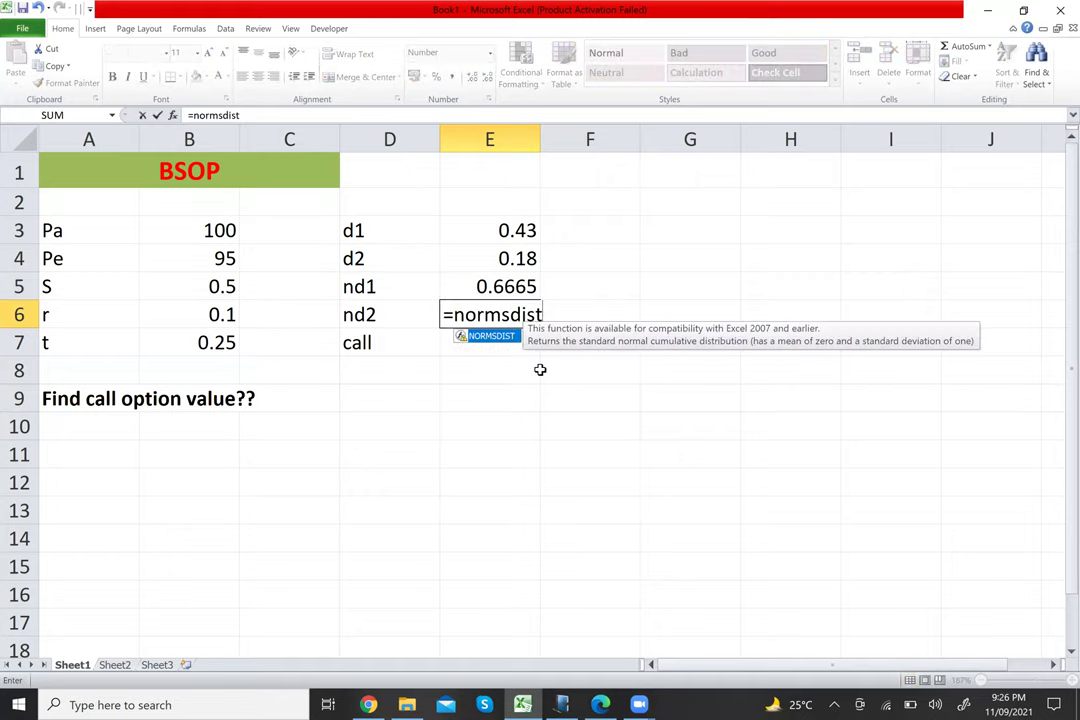
pyautogui.press('Tab')
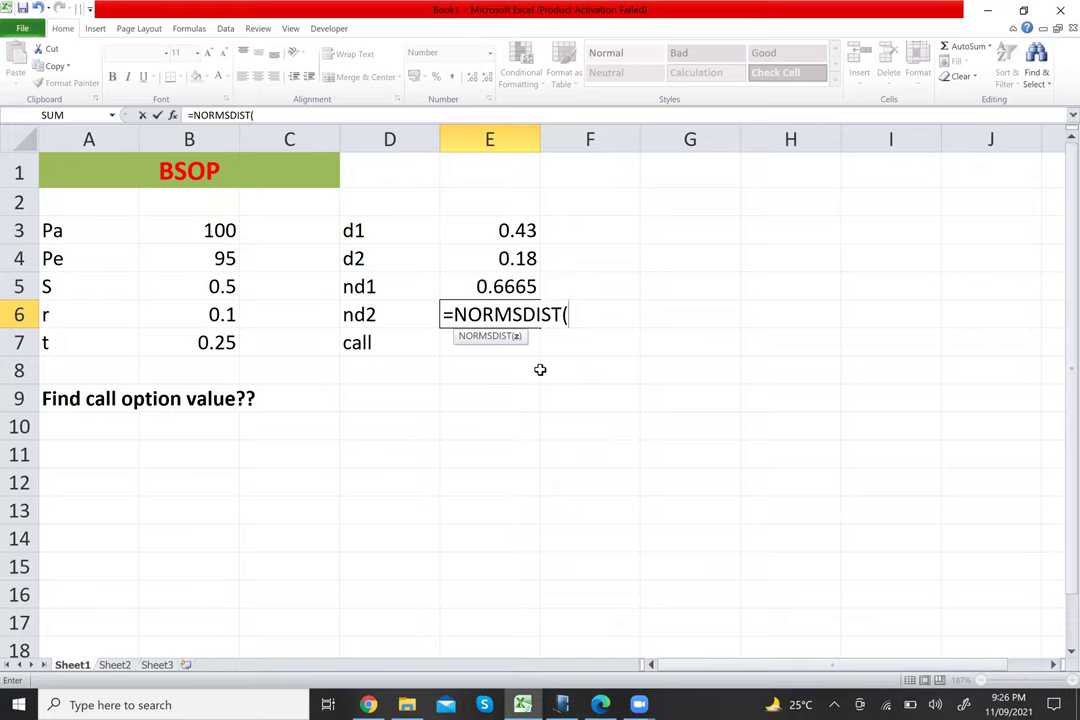
pyautogui.click(528, 257)
pyautogui.write(')')
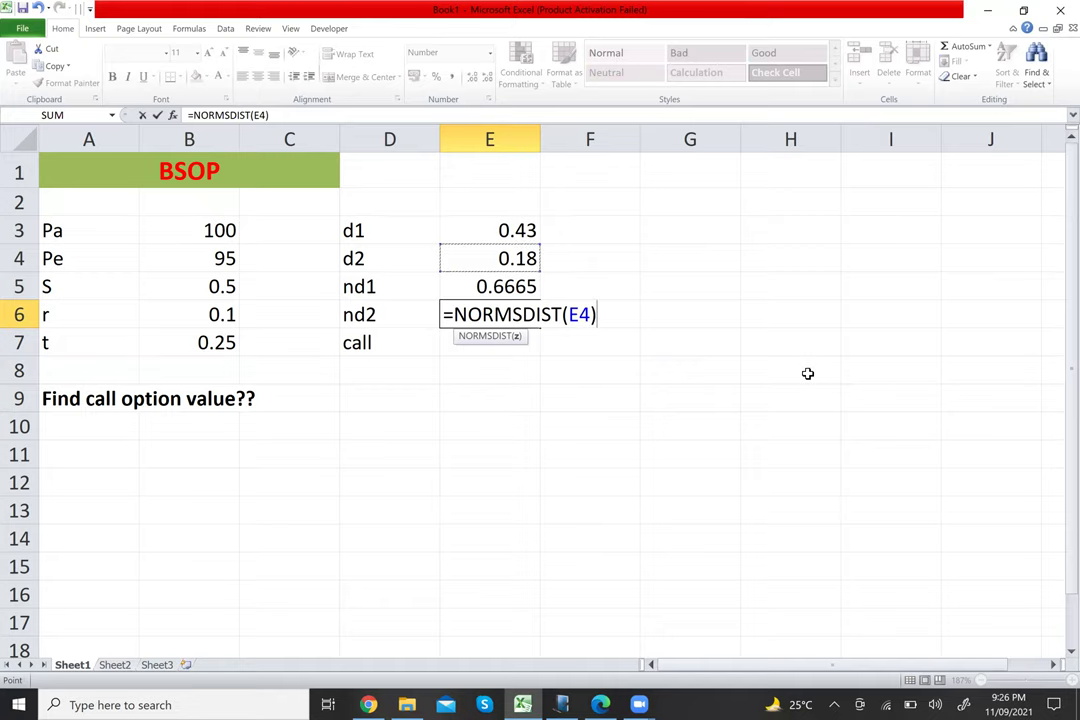
pyautogui.press('Return')
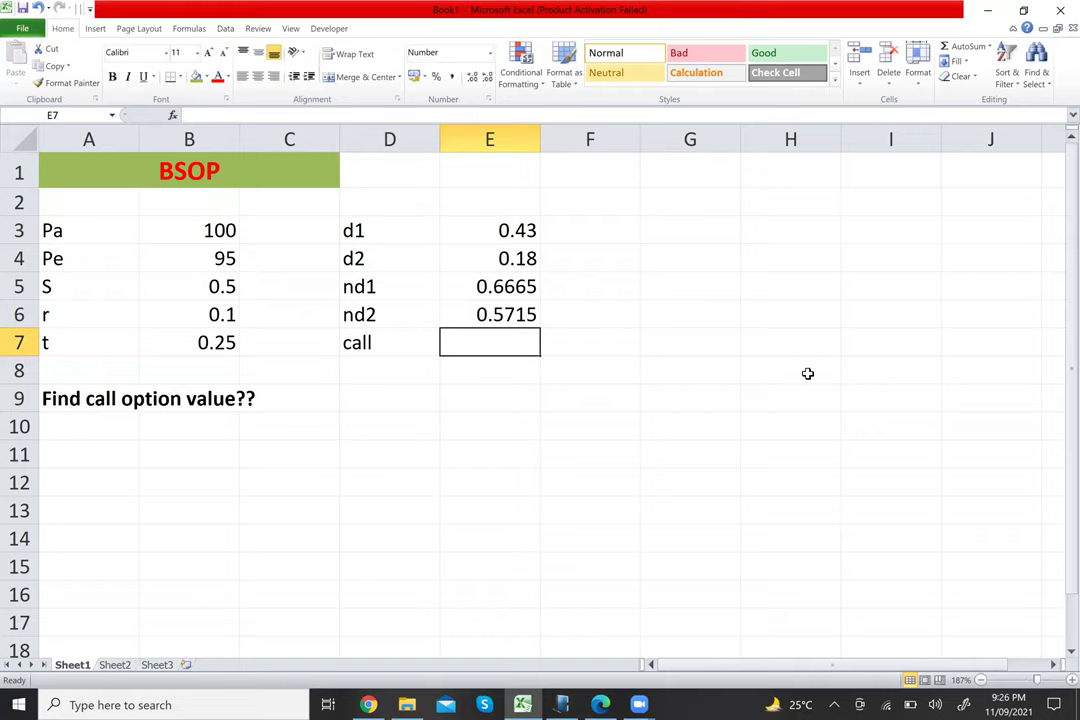
# Step: Compare the nd1 and nd2 formulas in E5 and E6
pyautogui.press('Up')
pyautogui.press('Up')
pyautogui.press('Down')
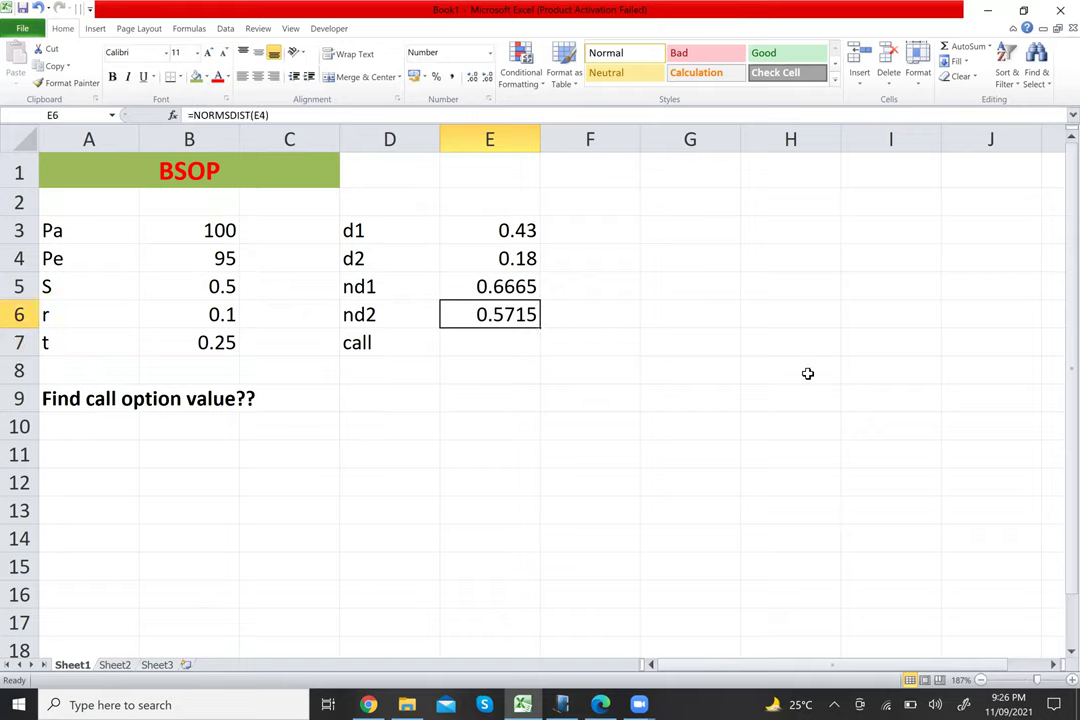
pyautogui.press('Up')
pyautogui.press('Down')
pyautogui.press('Down')
pyautogui.press('Down')
pyautogui.press('Up')
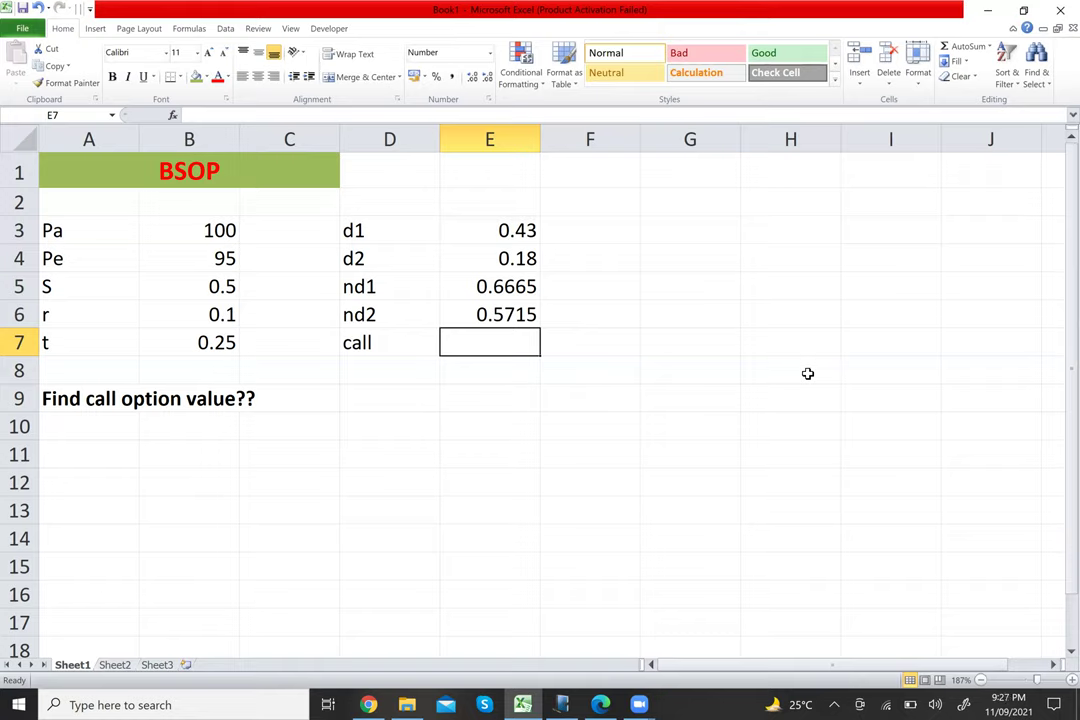
pyautogui.click(603, 705)
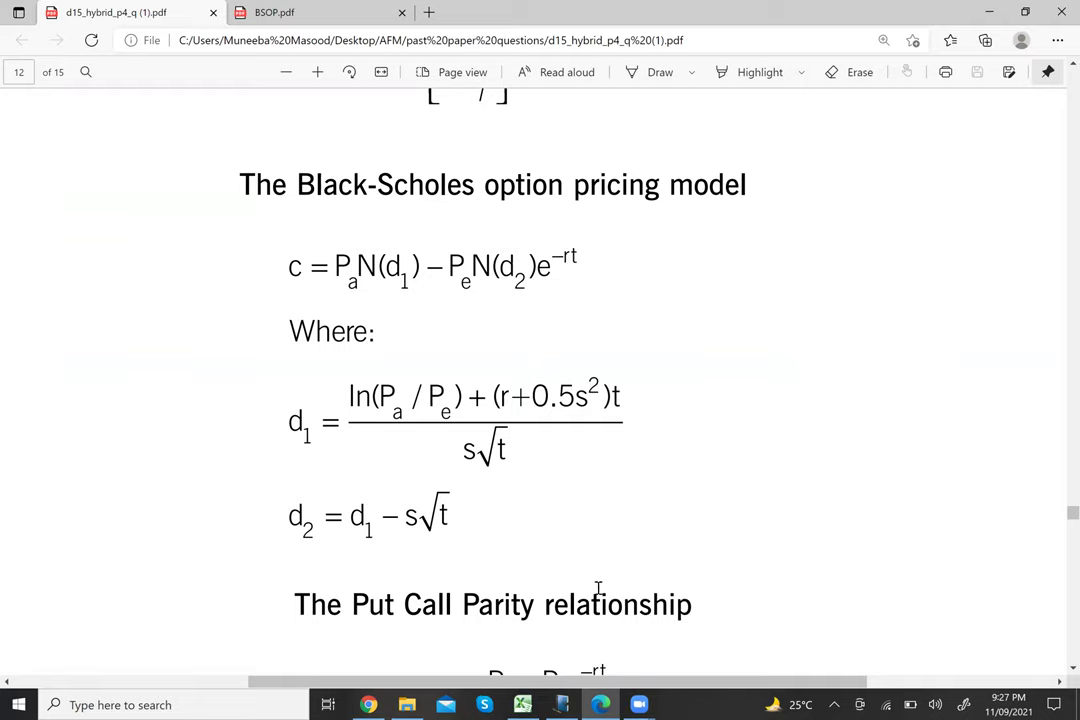
pyautogui.click(563, 704)
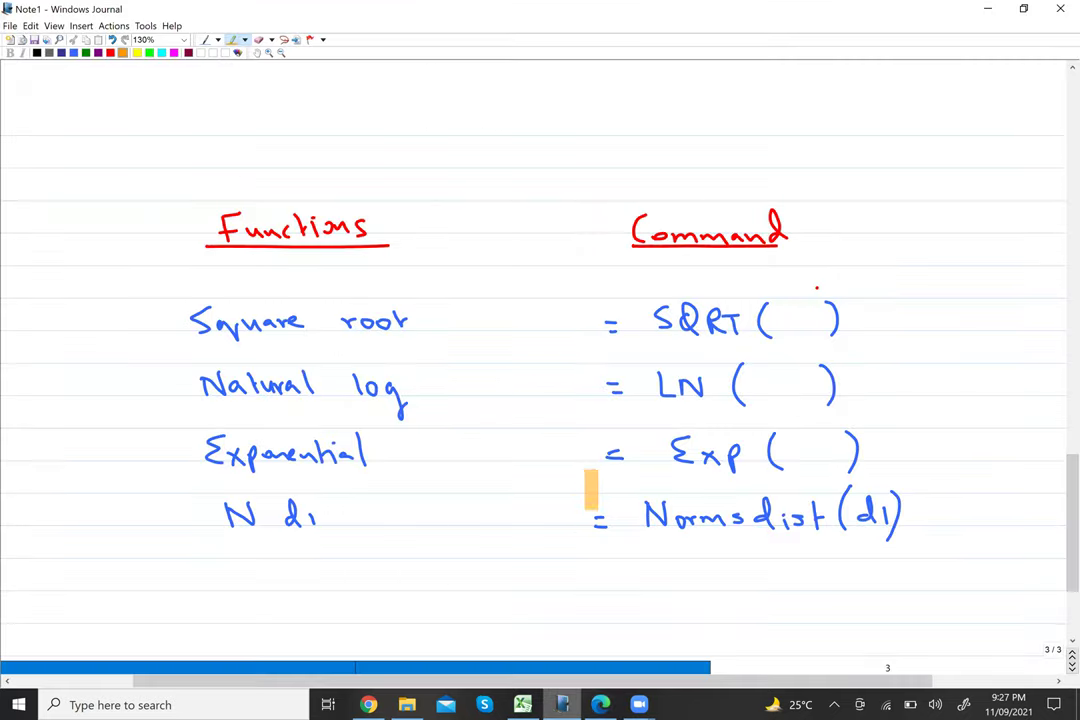
pyautogui.click(524, 705)
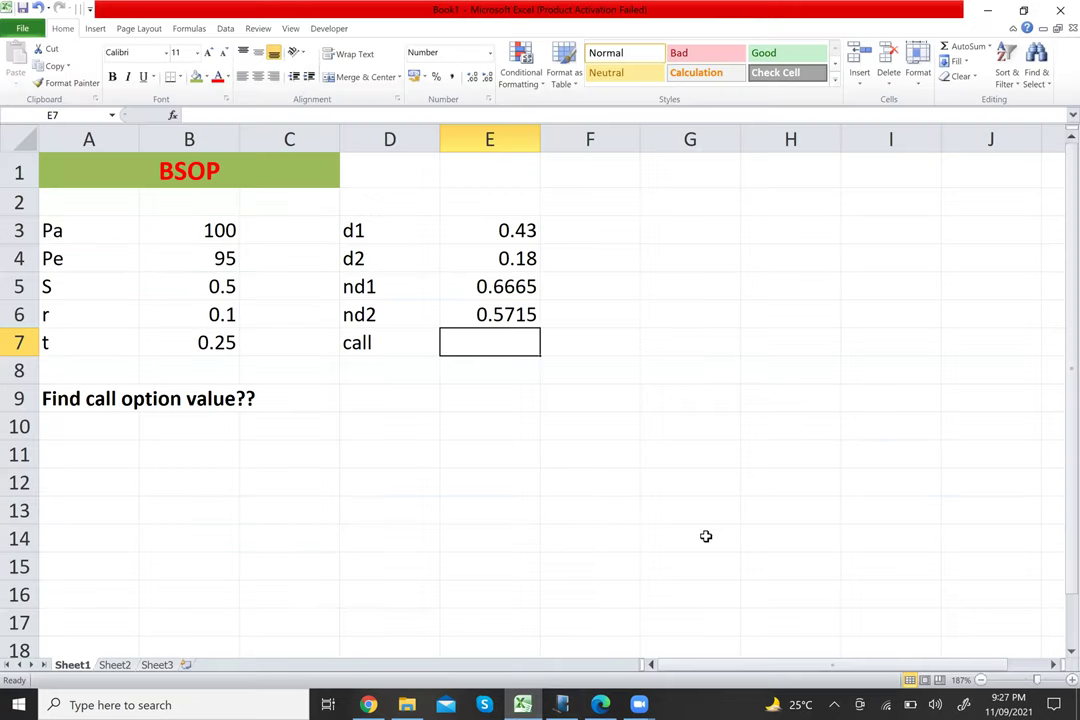
# Step: Start the call formula in E7 as =(B3*E5)-(B4*E6*exp
pyautogui.write('=')
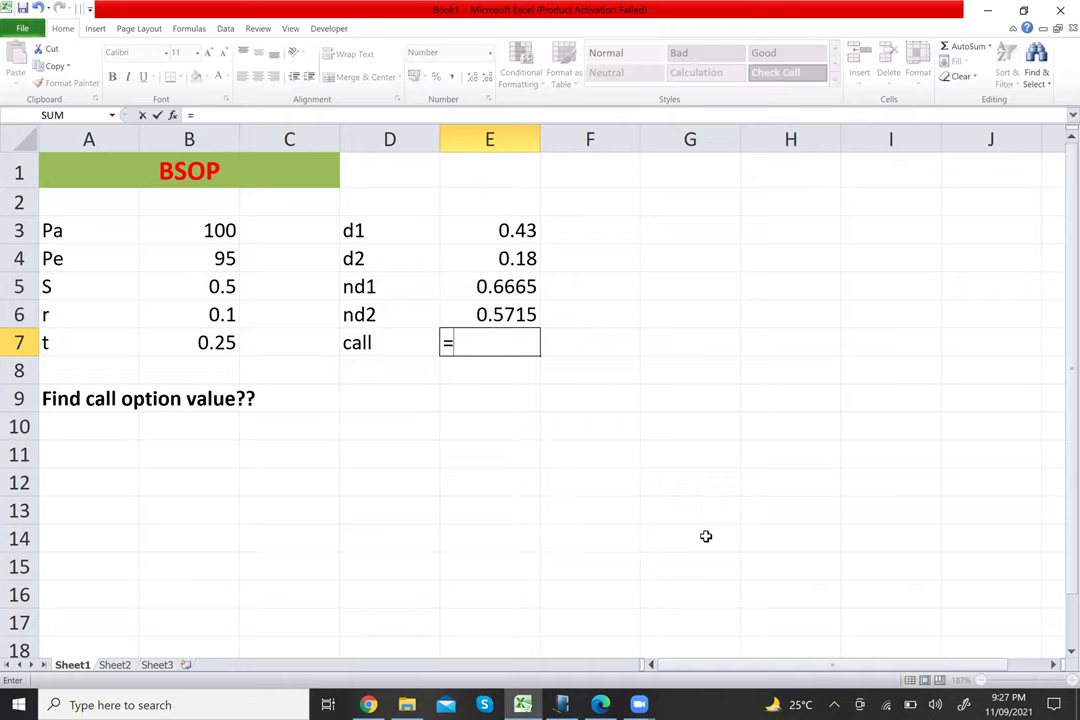
pyautogui.write('(')
pyautogui.click(211, 231)
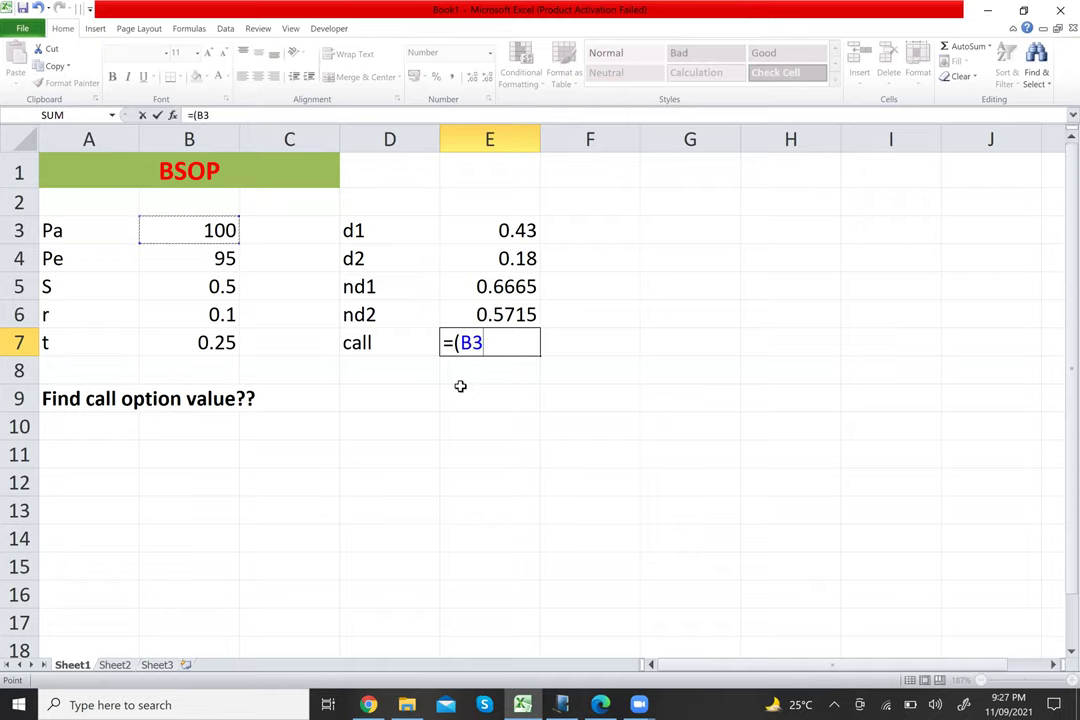
pyautogui.write('*')
pyautogui.click(533, 286)
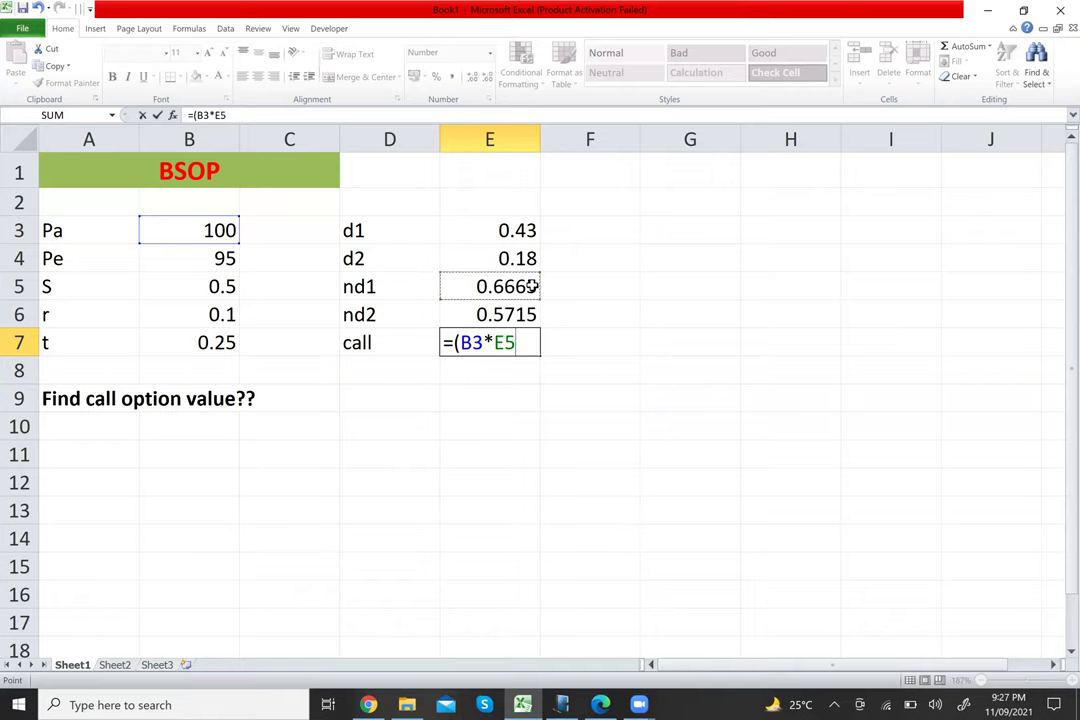
pyautogui.write(')-(')
pyautogui.click(207, 260)
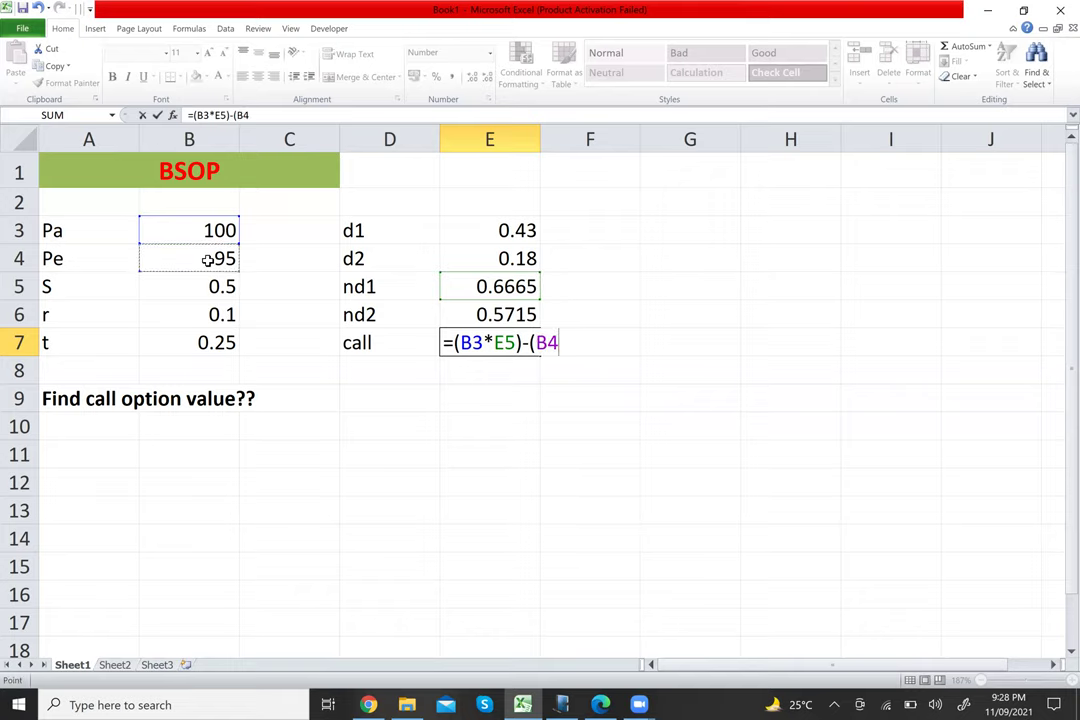
pyautogui.write('*')
pyautogui.click(513, 316)
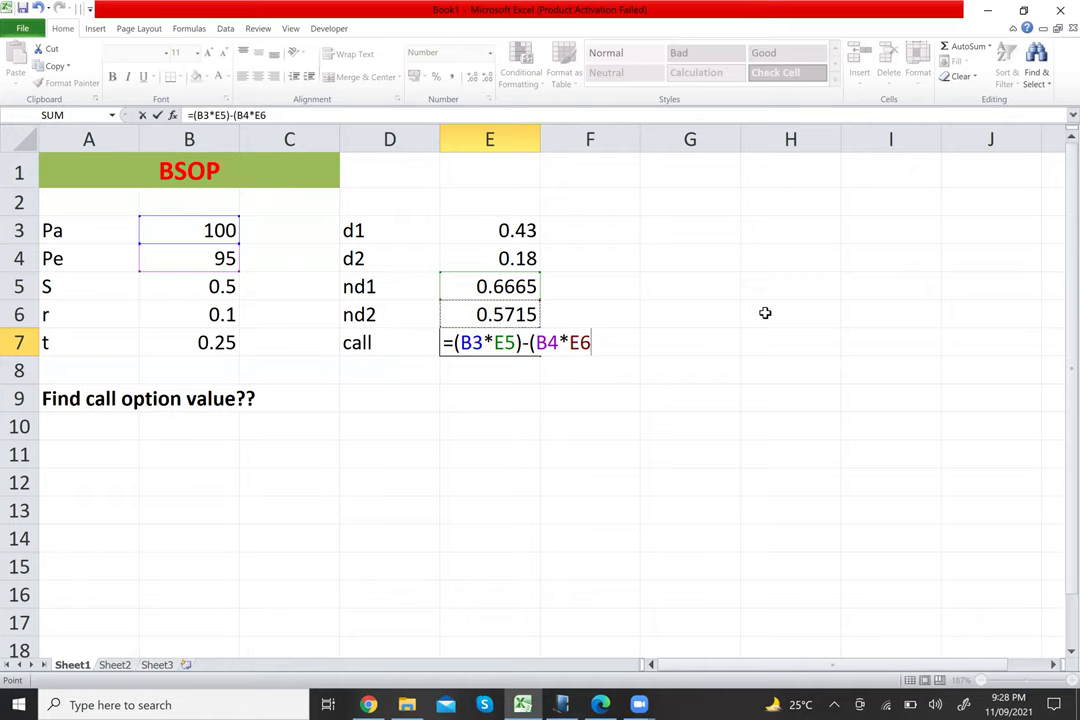
pyautogui.write('*exp')
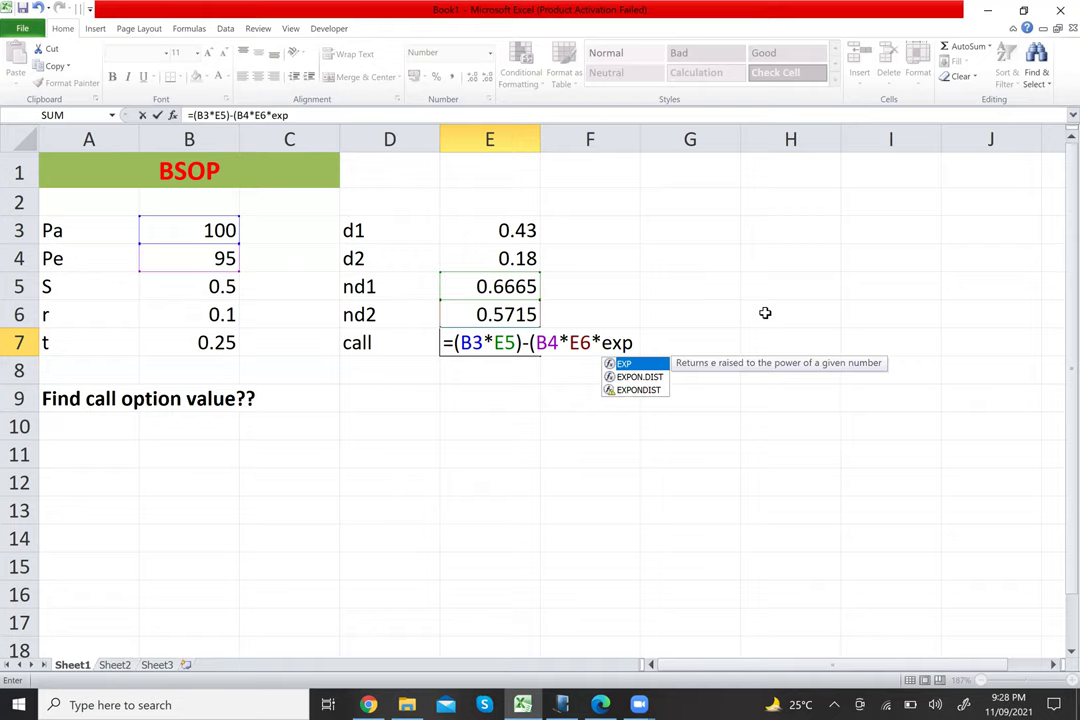
# Step: Finish E7 as =(B3*E5)-(B4*E6*EXP(-B6*B7)), giving a call value of 13.7
pyautogui.press('Tab')
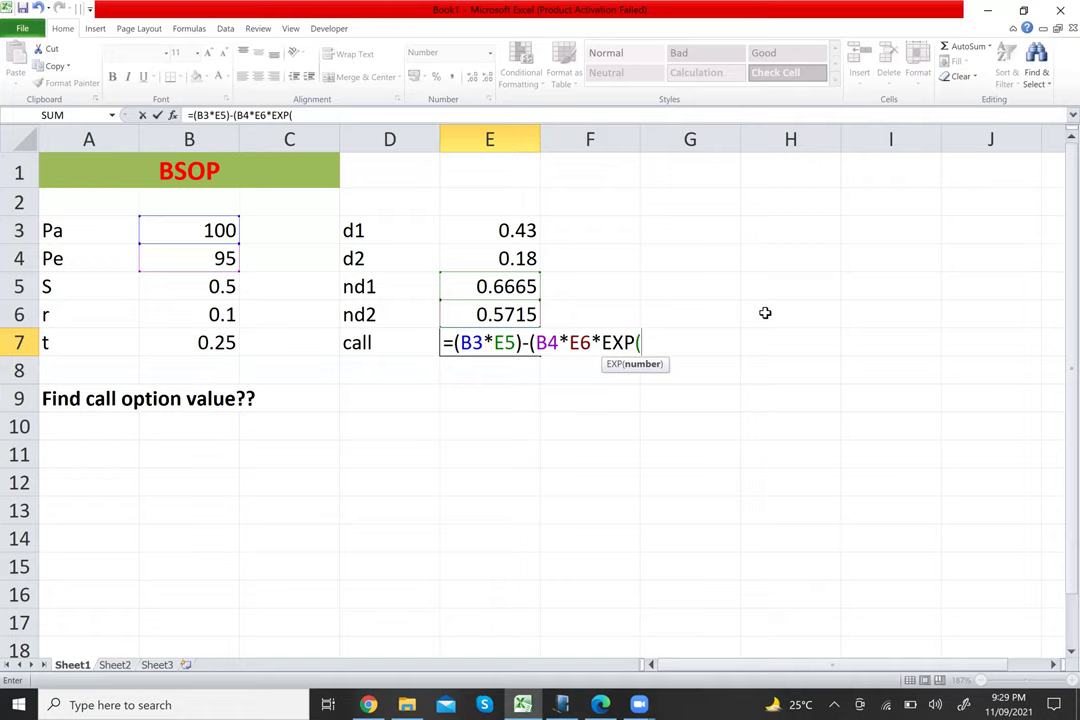
pyautogui.write('-')
pyautogui.click(230, 318)
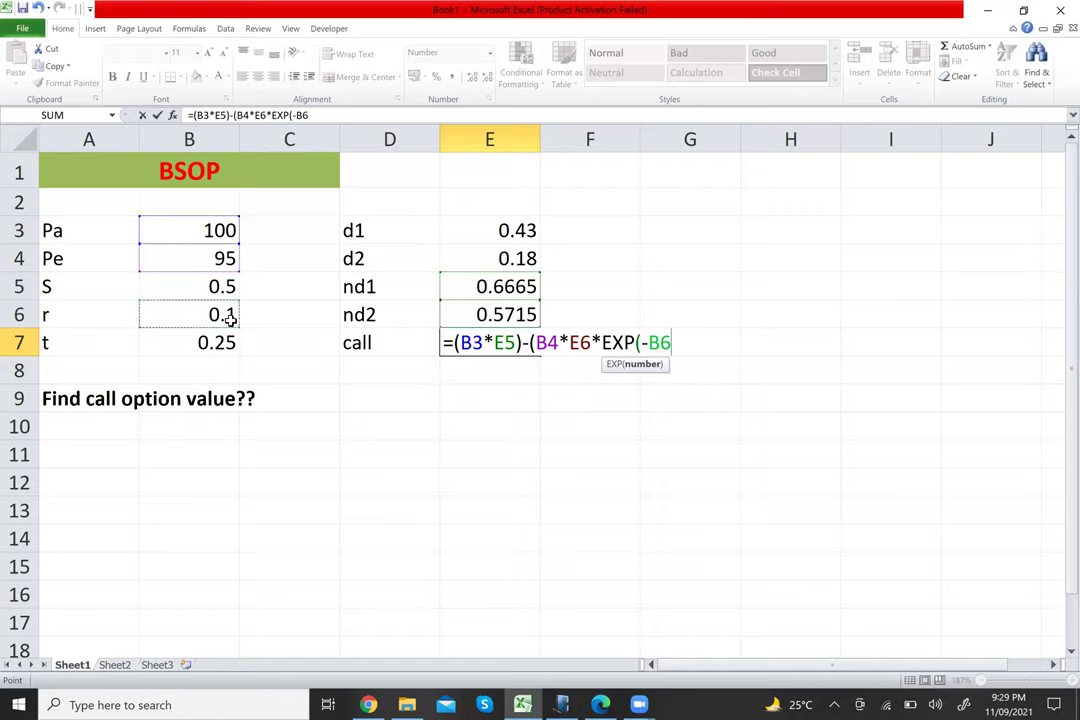
pyautogui.write('*')
pyautogui.click(210, 343)
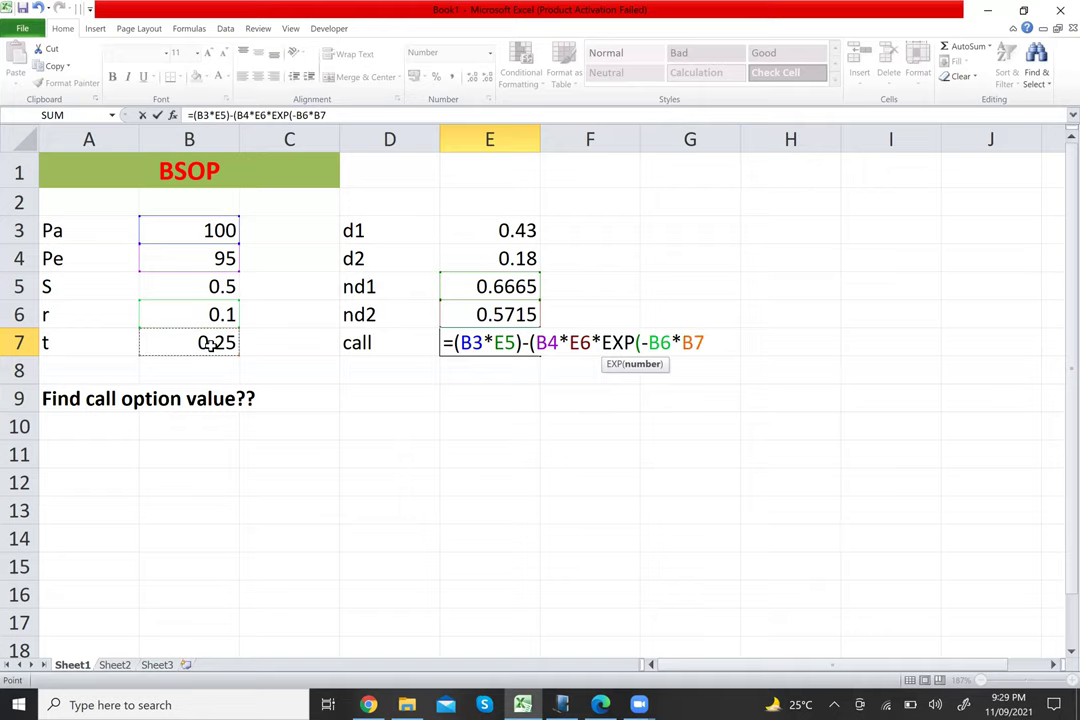
pyautogui.write(')')
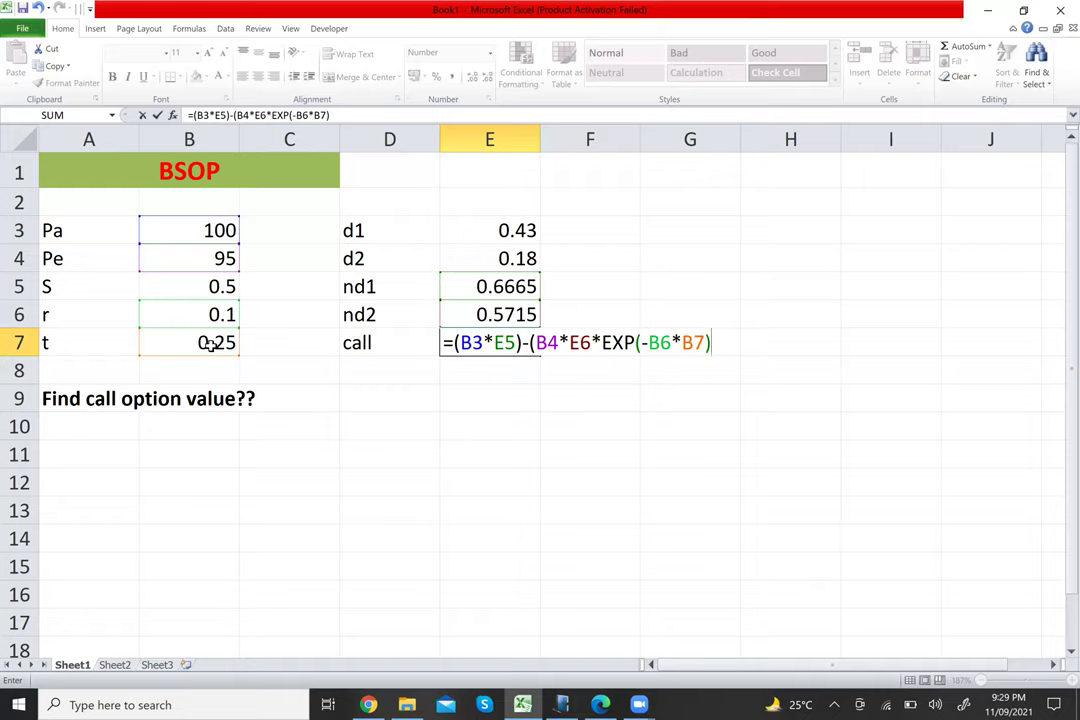
pyautogui.write(')')
pyautogui.press('Return')
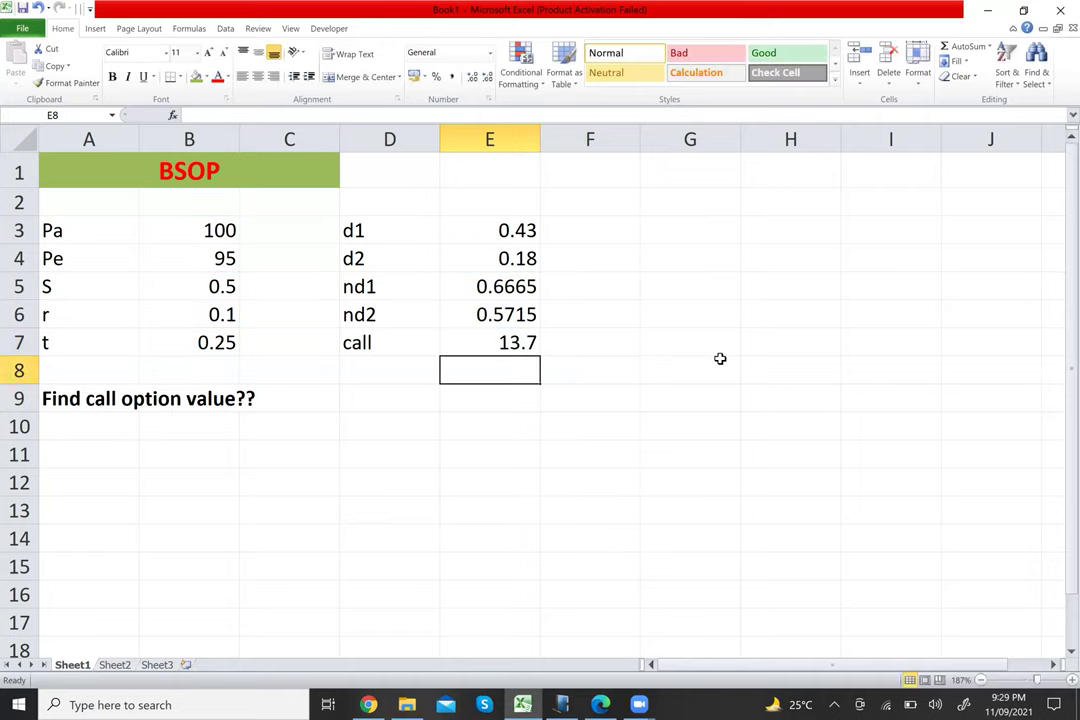
pyautogui.press('Up')
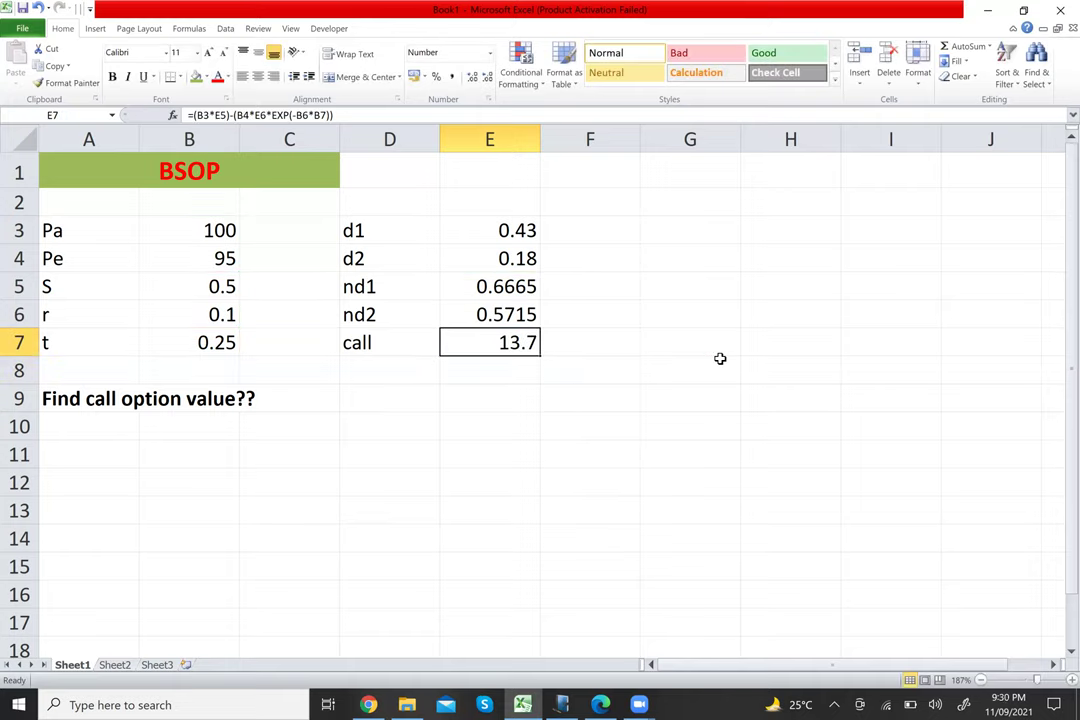